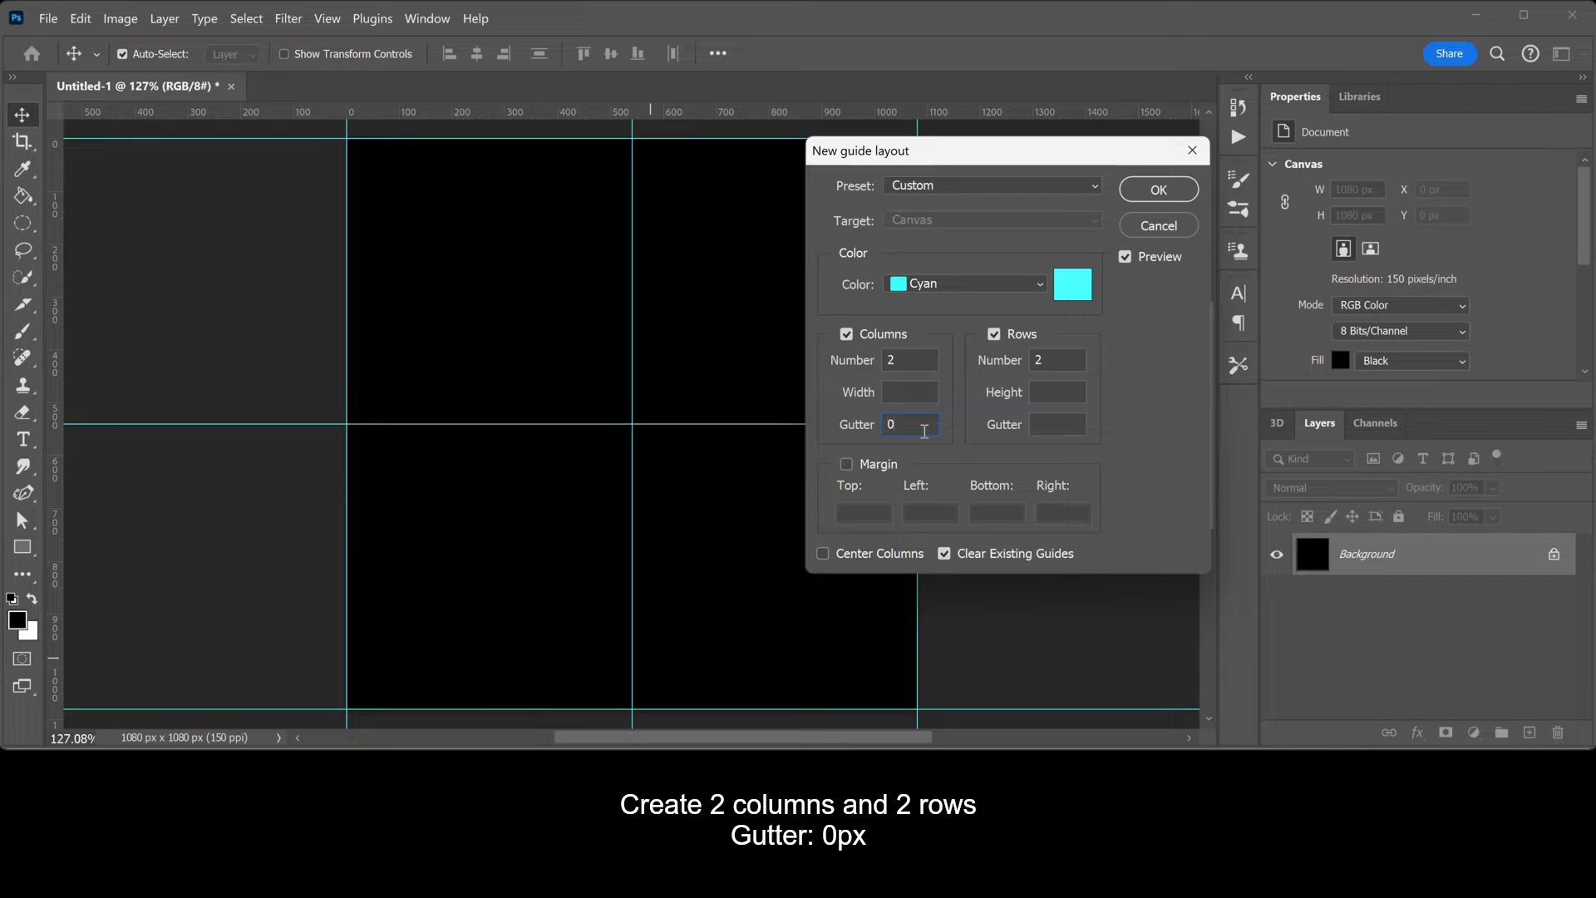
Set the row gutter to 0 px and apply the guide layout of two columns and two rows
{"action": "left_click", "coordinate": [1049, 427]}
{"action": "type", "text": "0"}
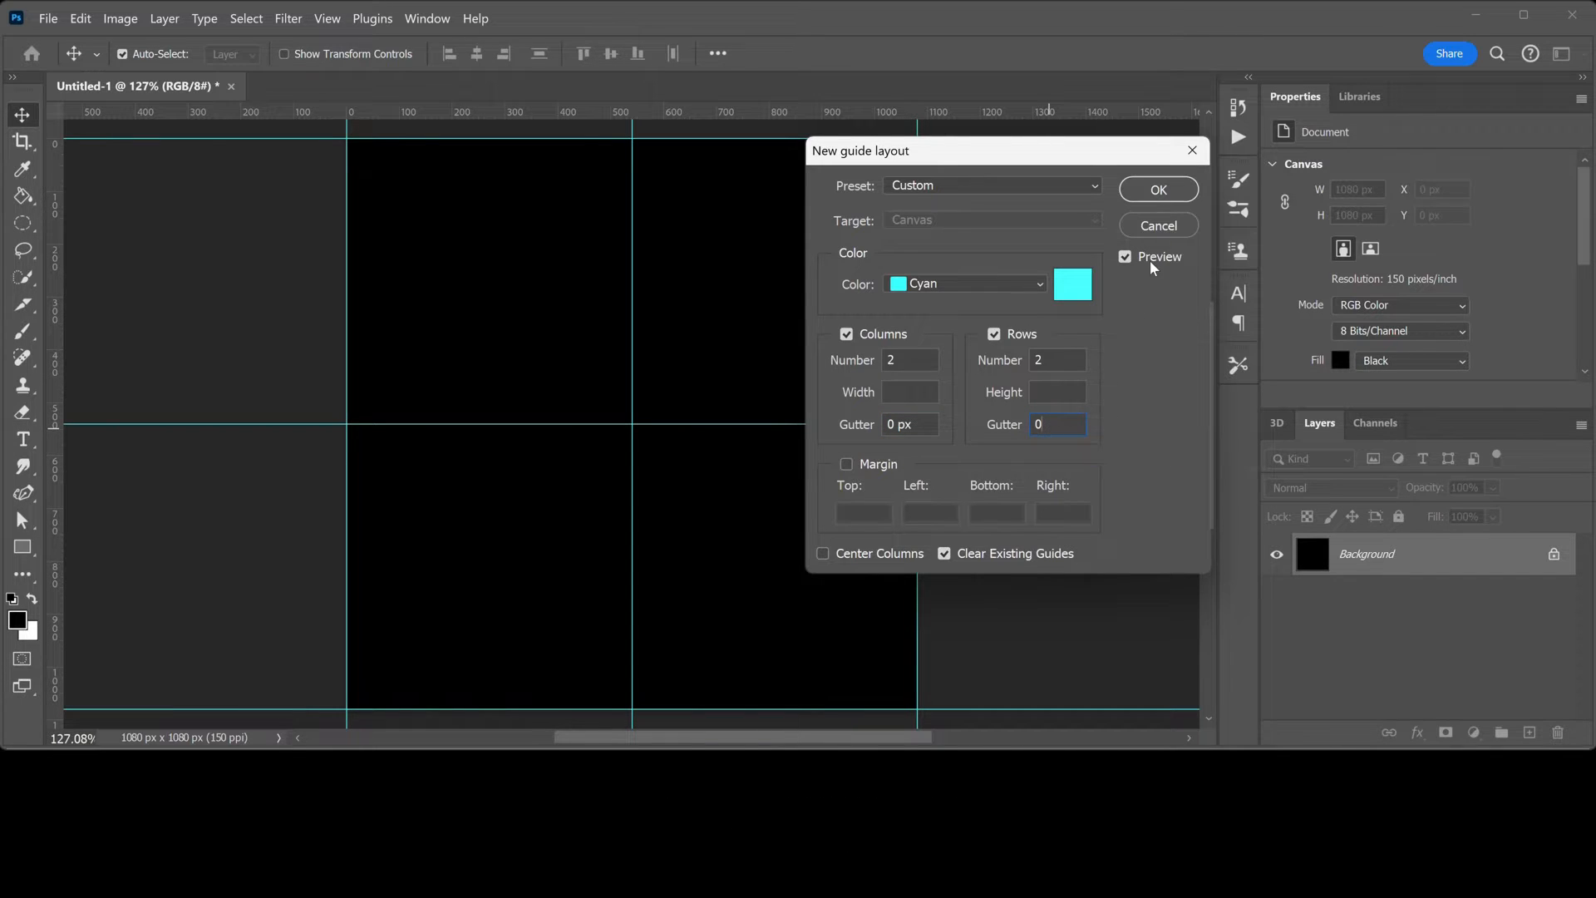
{"action": "left_click", "coordinate": [1160, 191]}
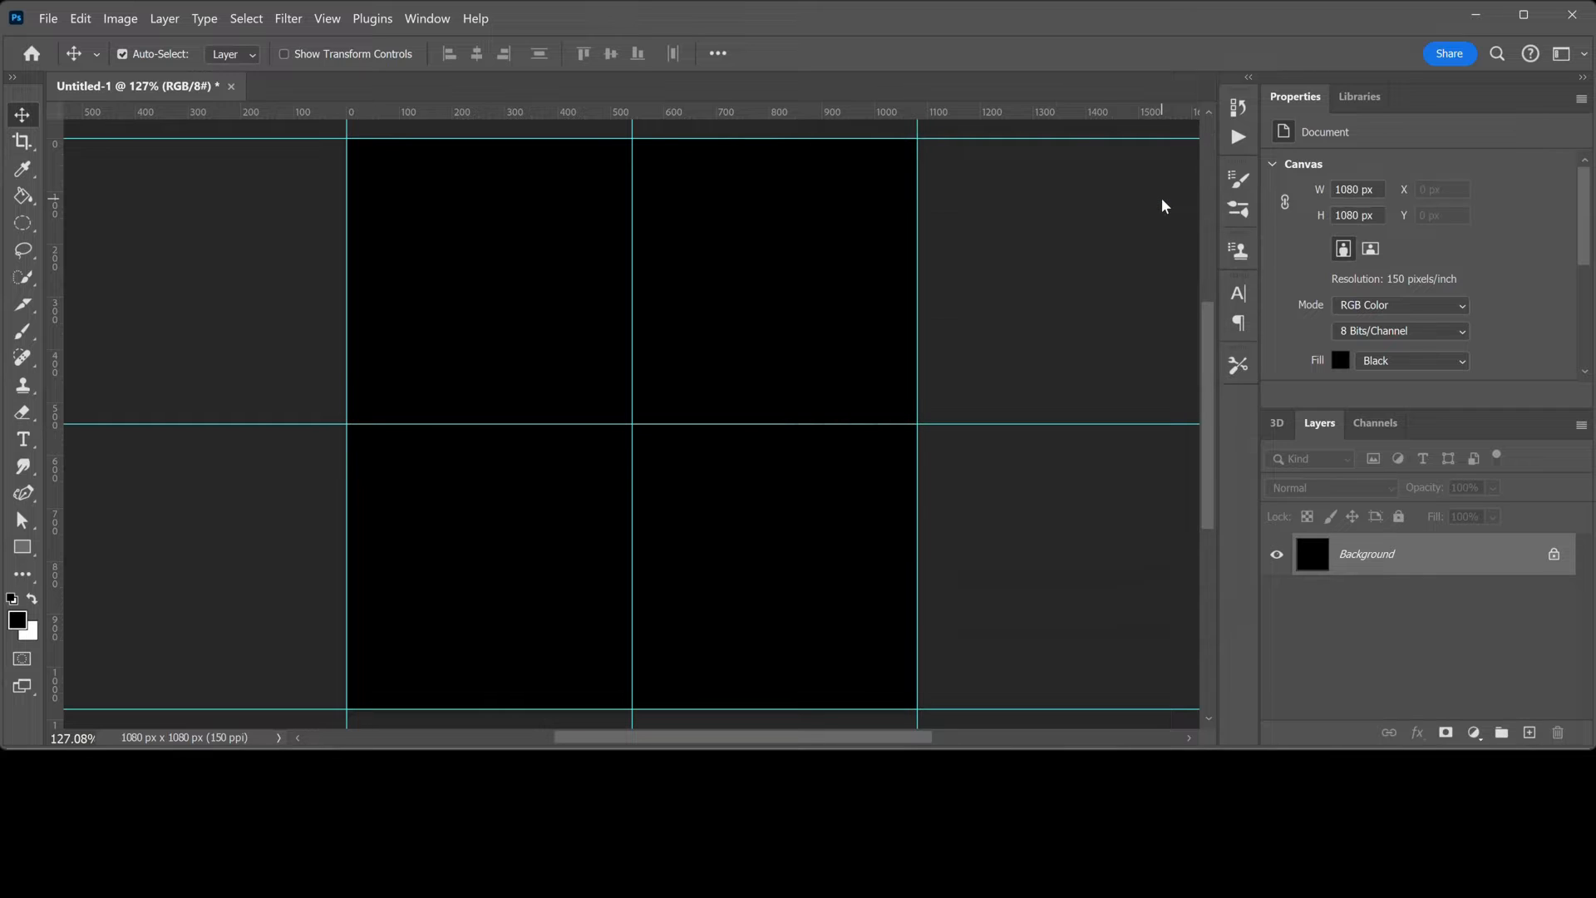
Set up the Curvature Pen tool in Shape mode with no fill and a white 2 px stroke
{"action": "left_click", "coordinate": [31, 493]}
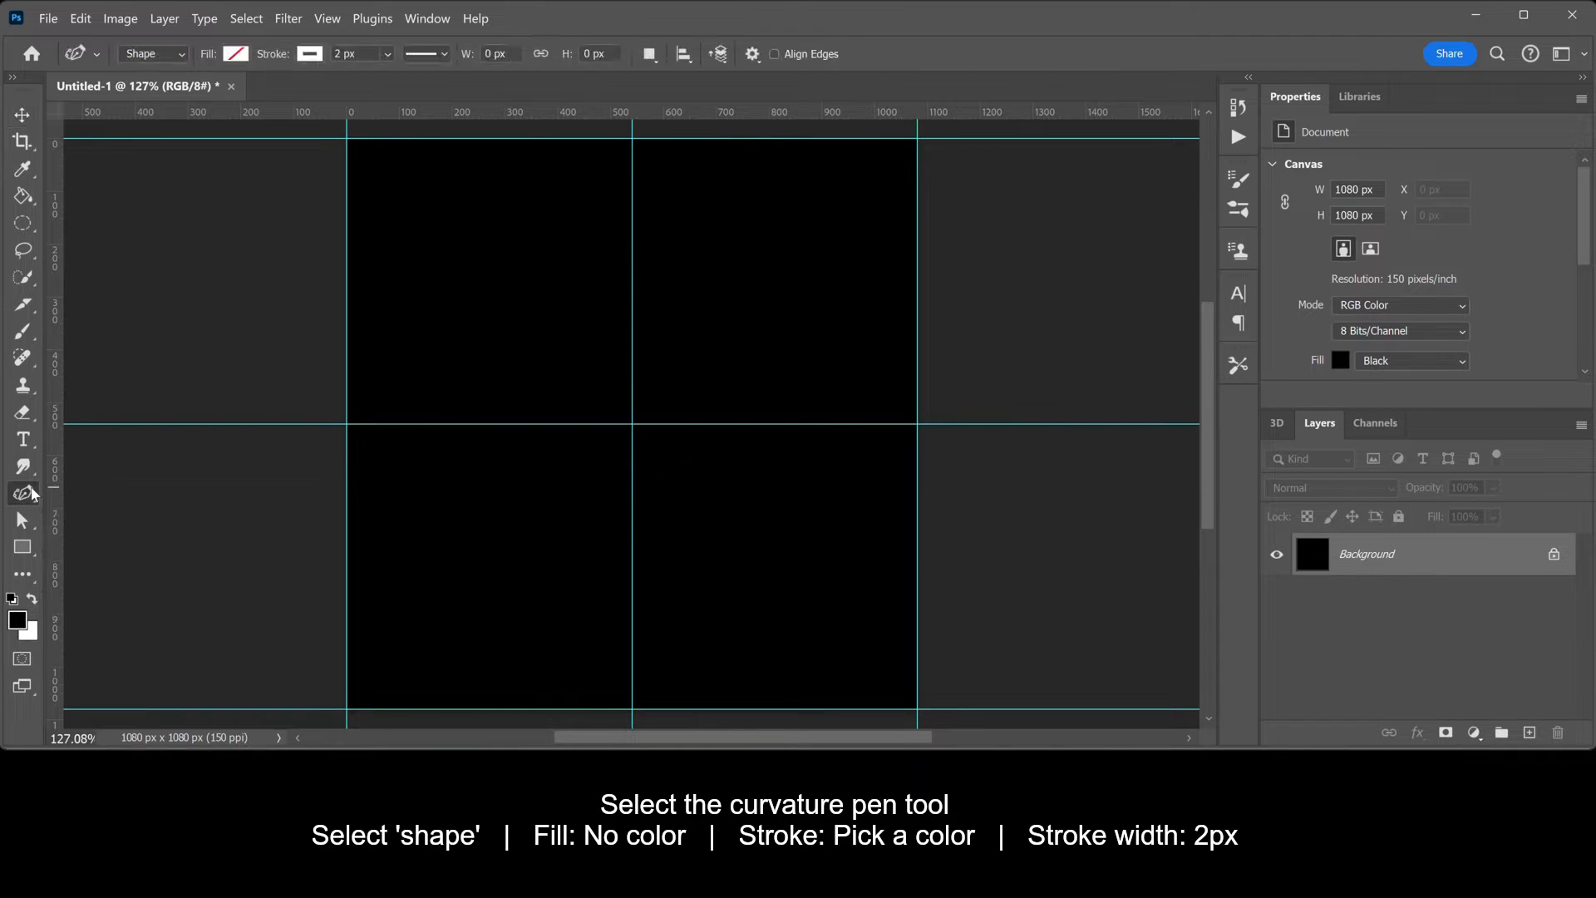
{"action": "left_click", "coordinate": [172, 53]}
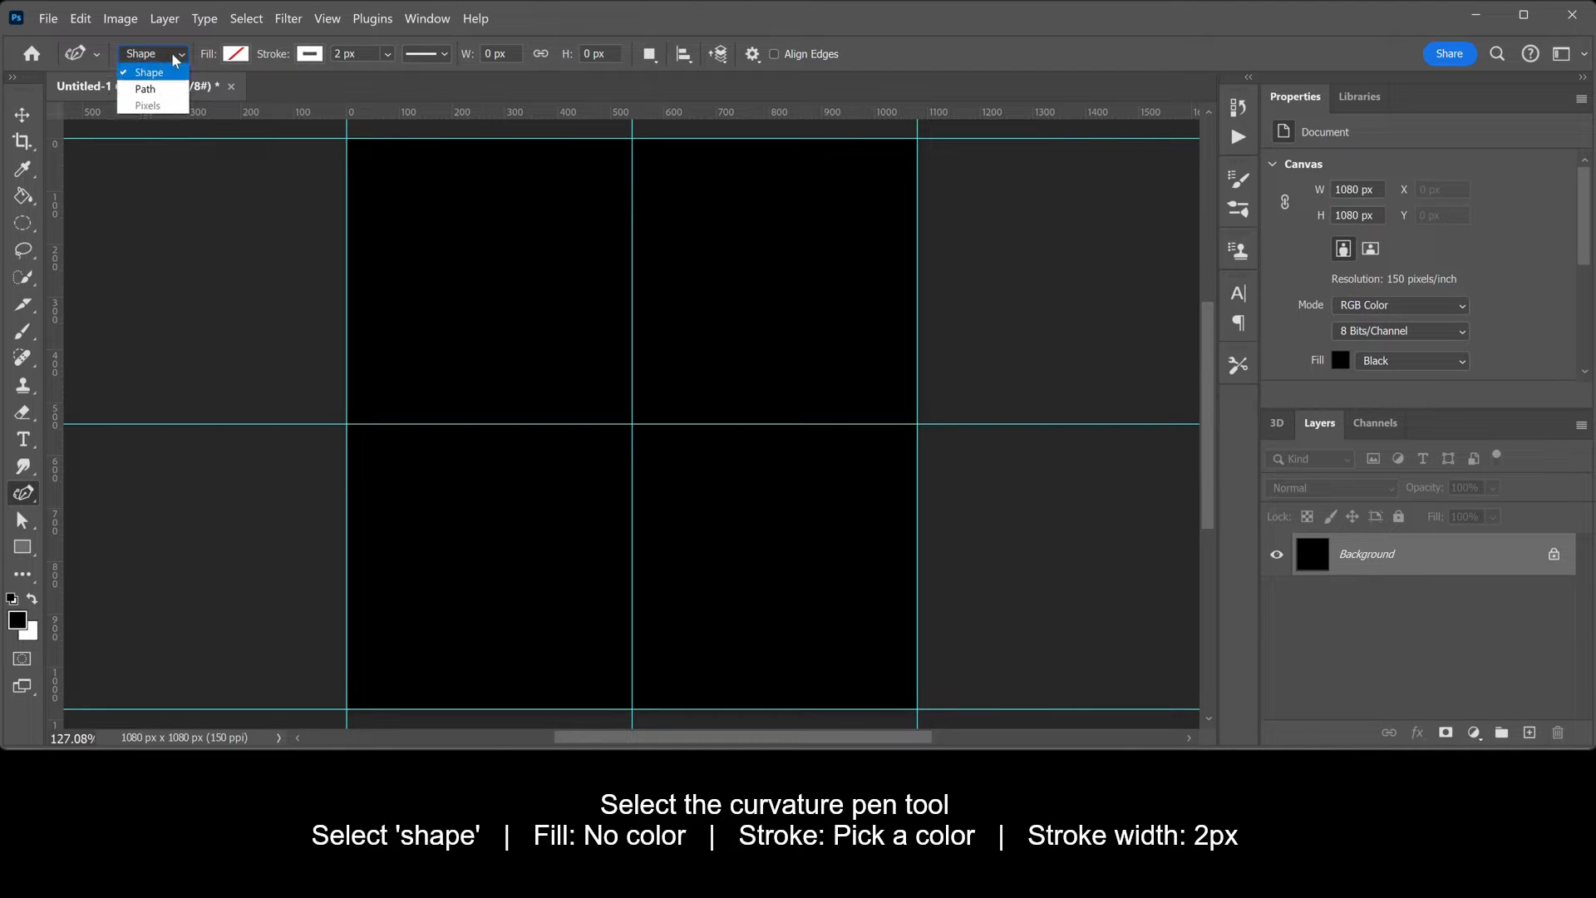
{"action": "left_click", "coordinate": [171, 53]}
{"action": "left_click", "coordinate": [235, 54]}
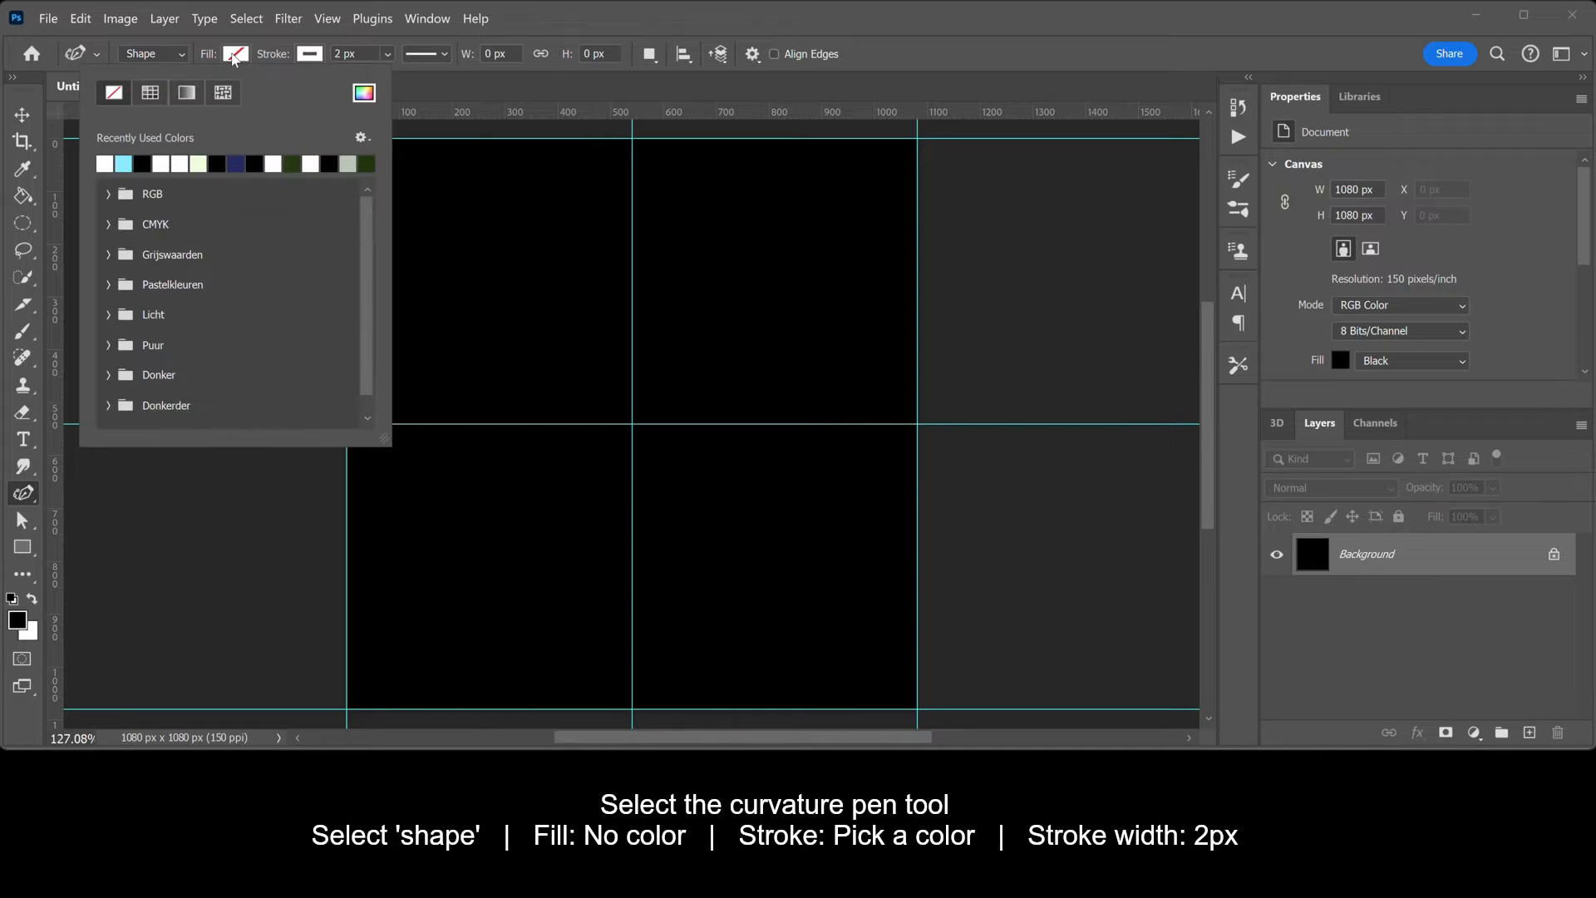
{"action": "left_click", "coordinate": [114, 94]}
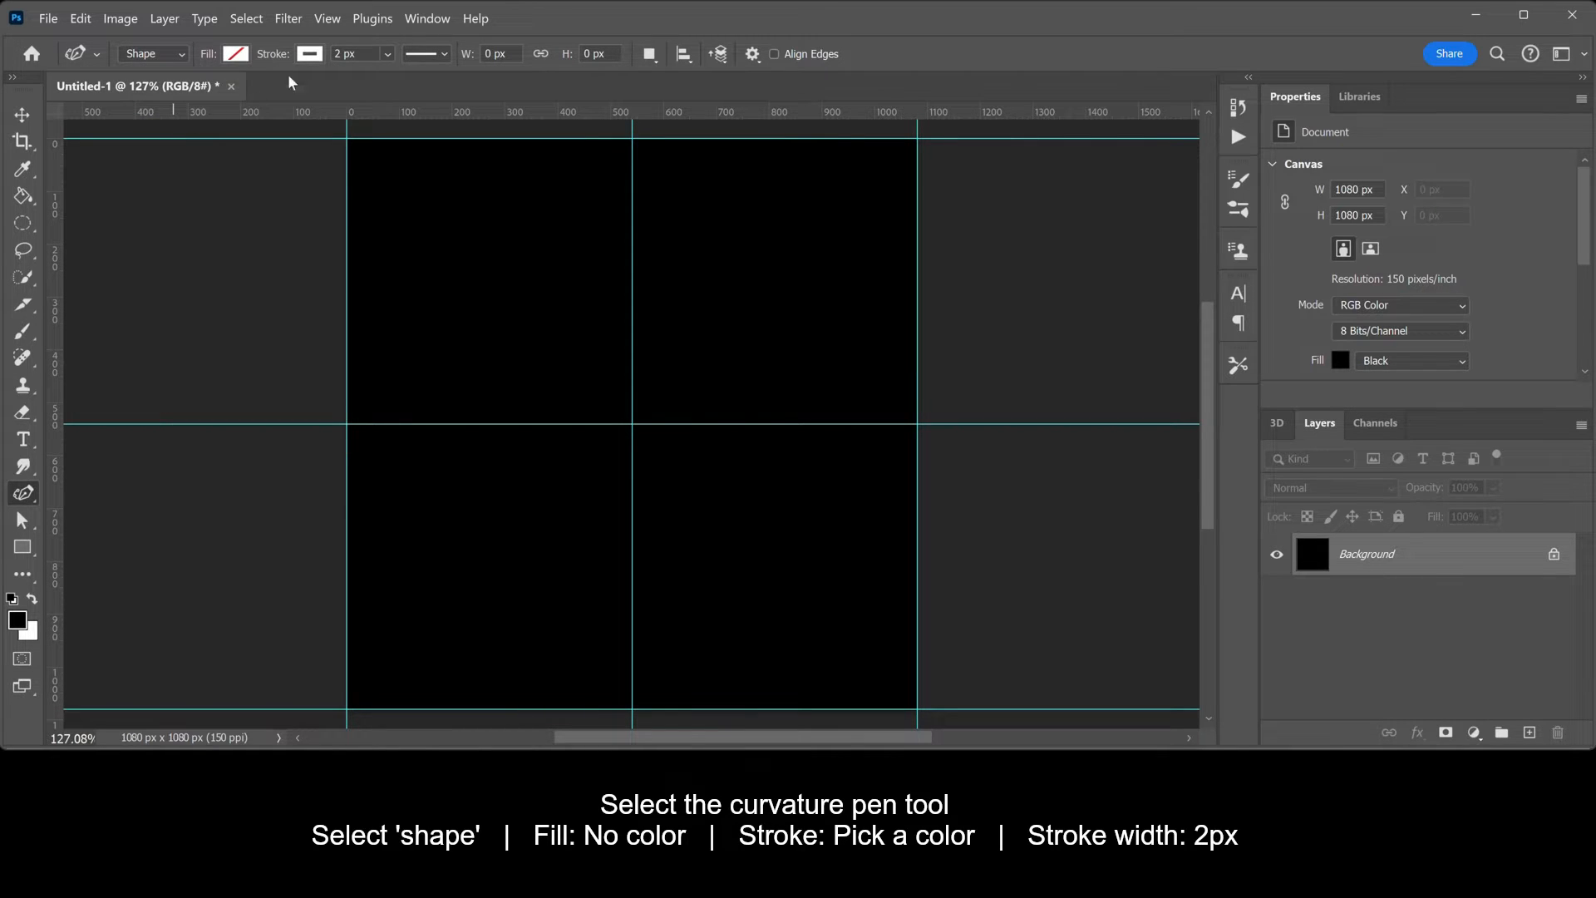
{"action": "left_click", "coordinate": [305, 57]}
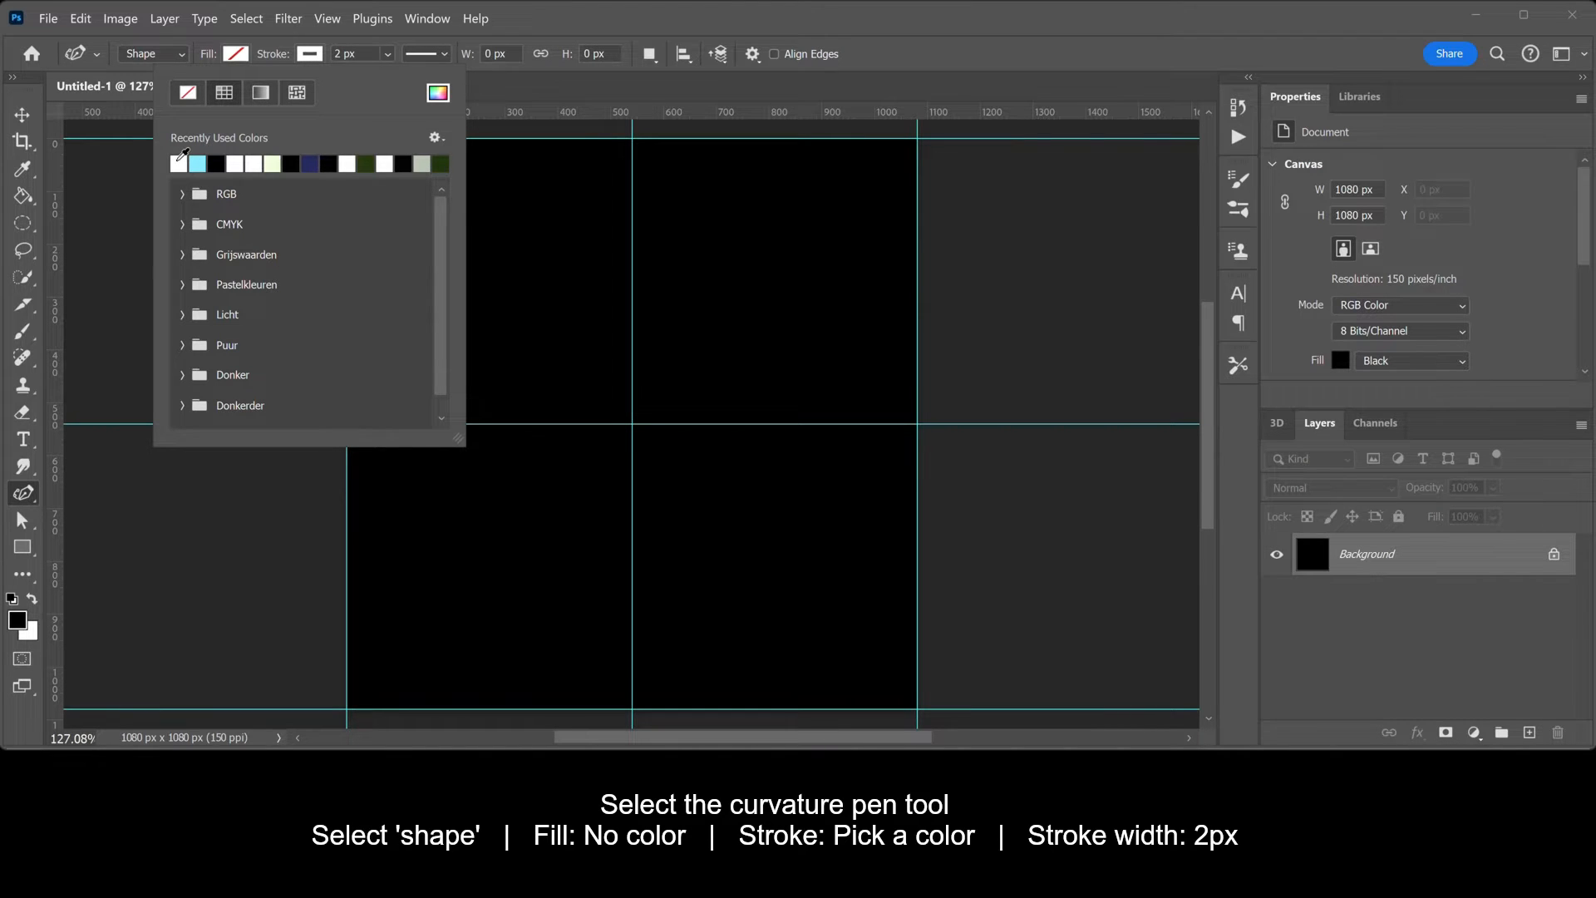
{"action": "left_click", "coordinate": [179, 159]}
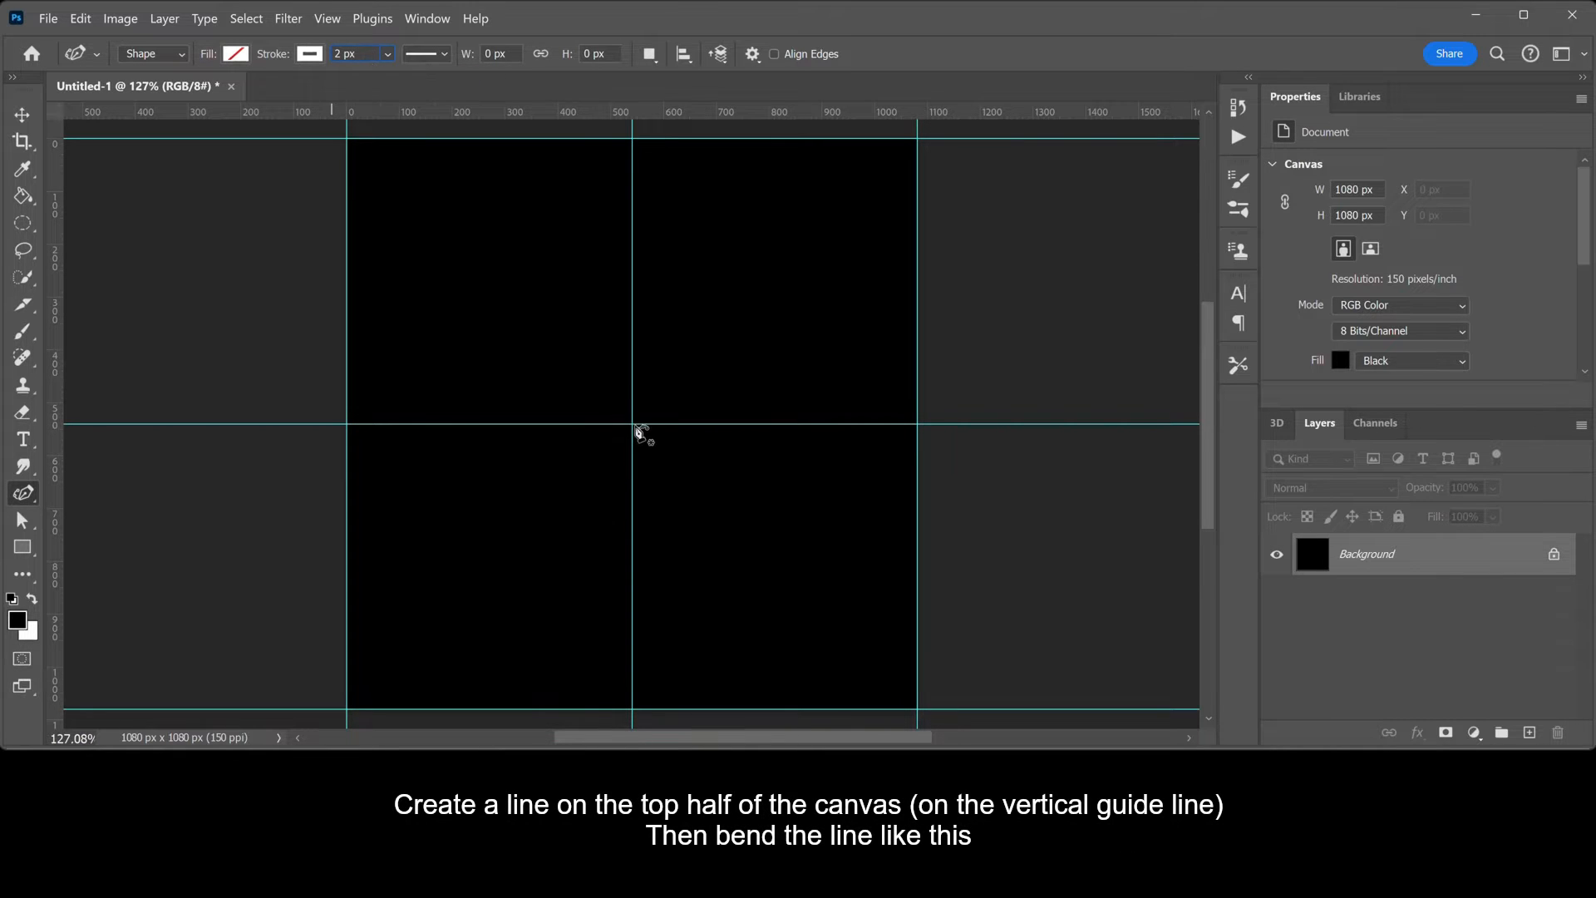
Draw a left-bowed arc about 119 px wide and 508 px tall from the canvas center up the vertical guide, and rasterize its layer
{"action": "left_click", "coordinate": [633, 424]}
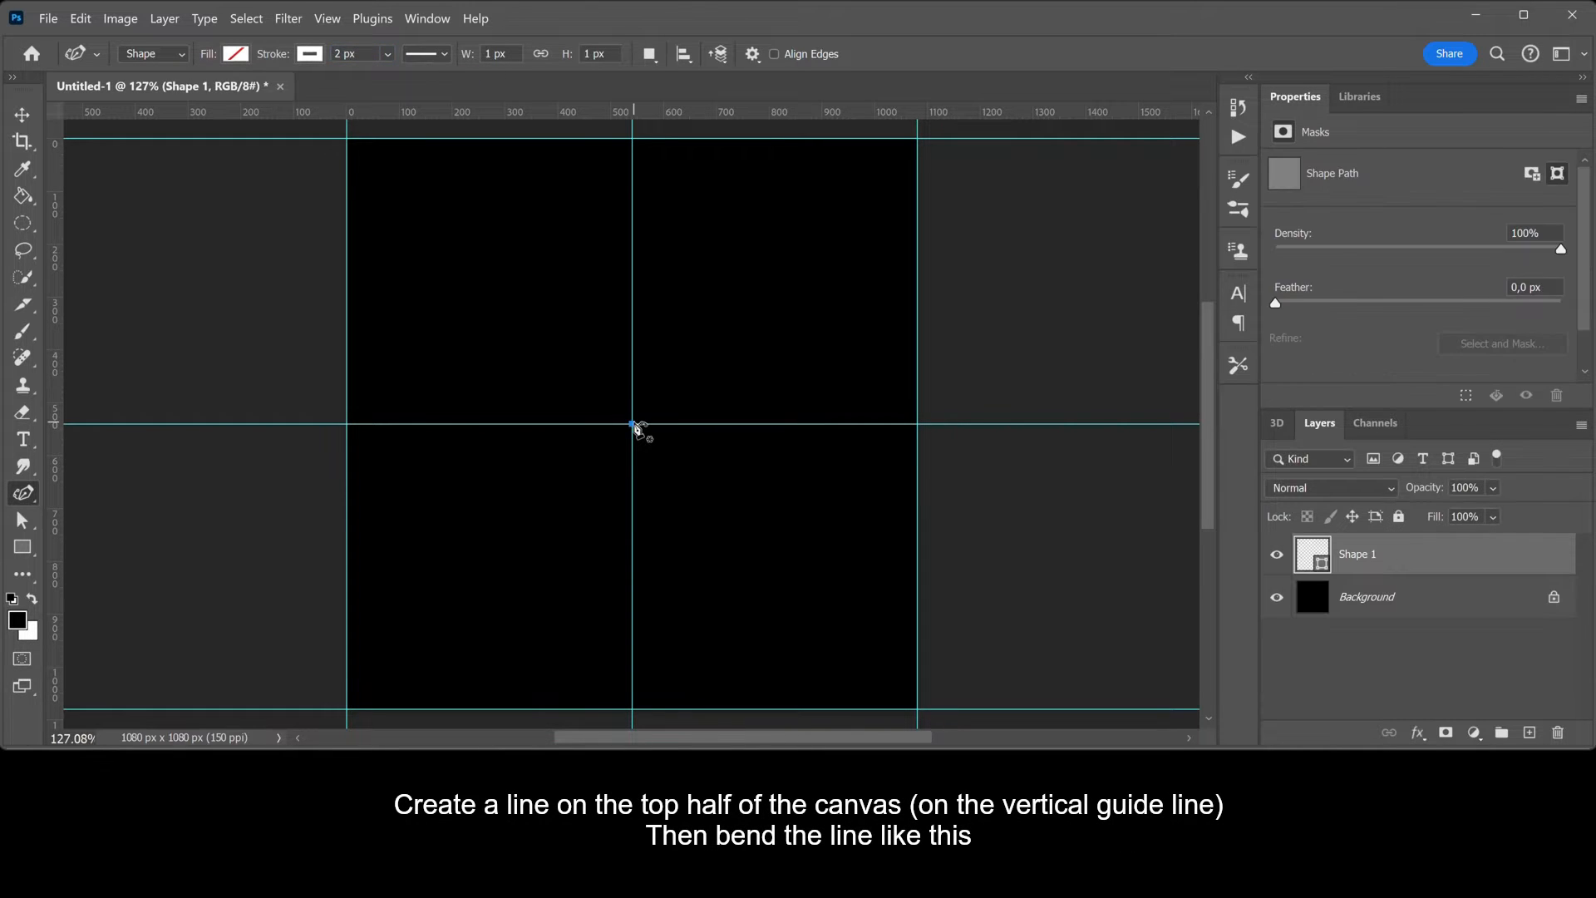
{"action": "left_click", "coordinate": [632, 156]}
{"action": "left_click_drag", "start_coordinate": [633, 281], "coordinate": [570, 283]}
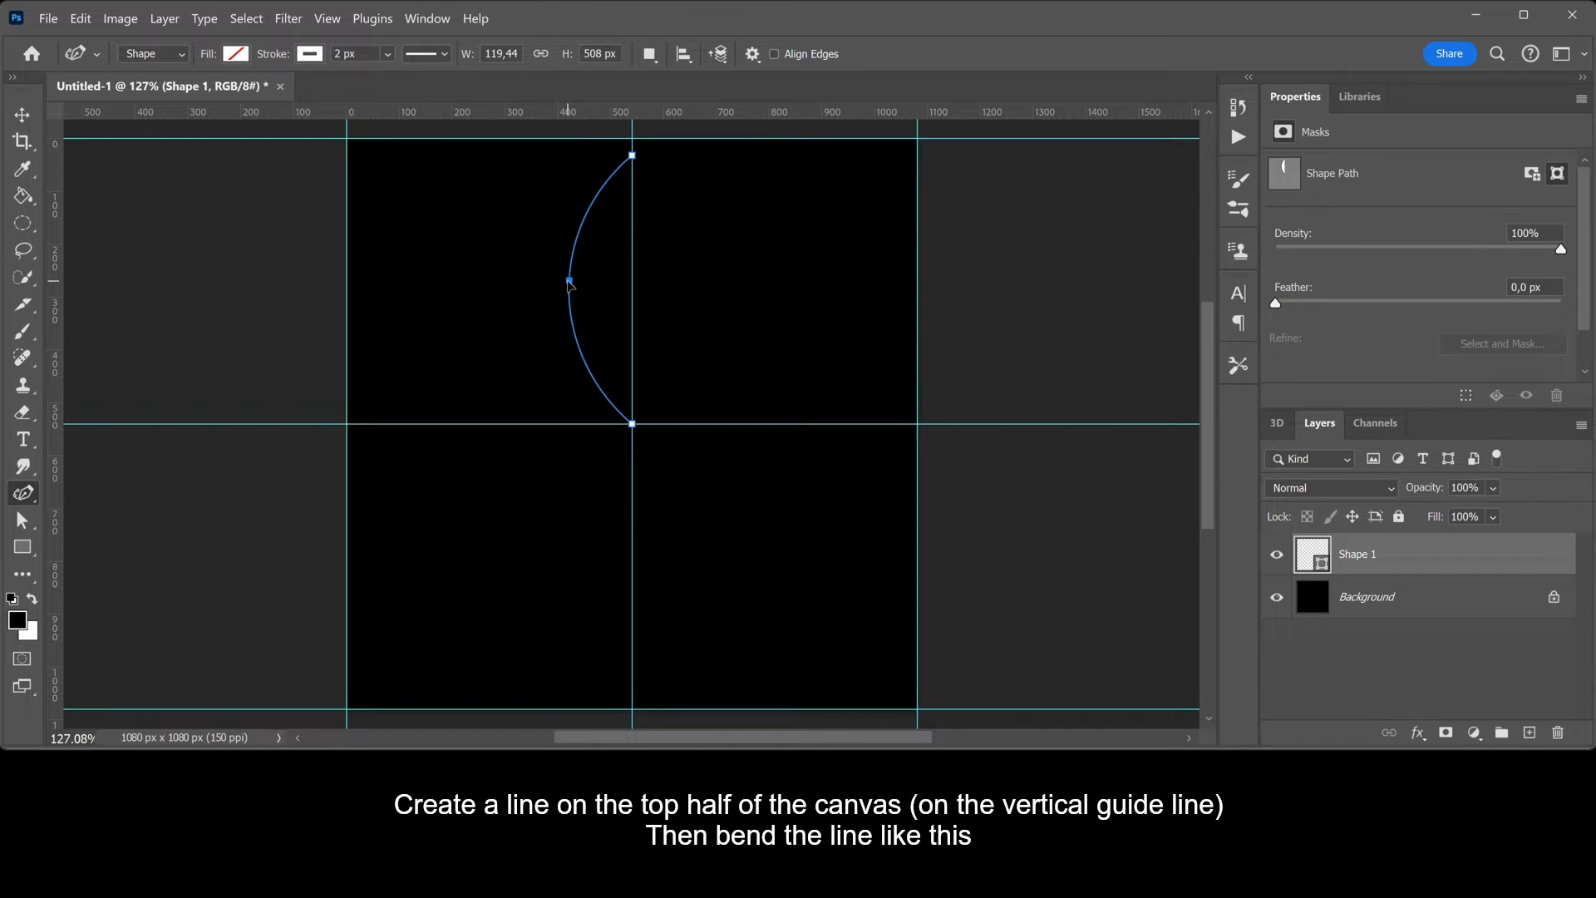
{"action": "right_click", "coordinate": [1388, 556]}
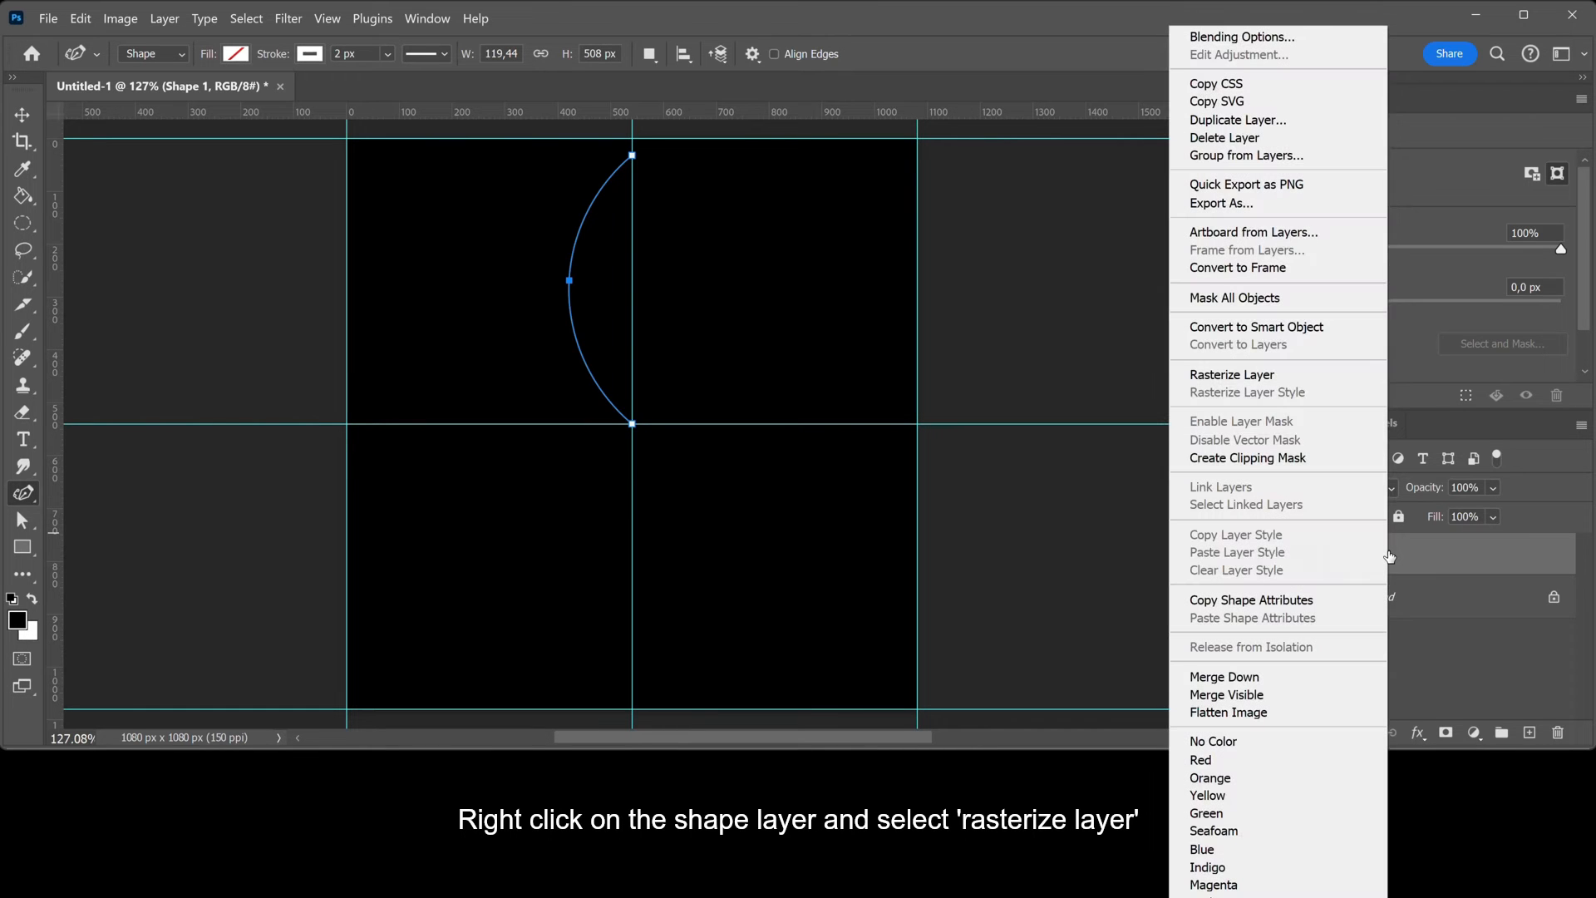
{"action": "left_click", "coordinate": [1360, 382]}
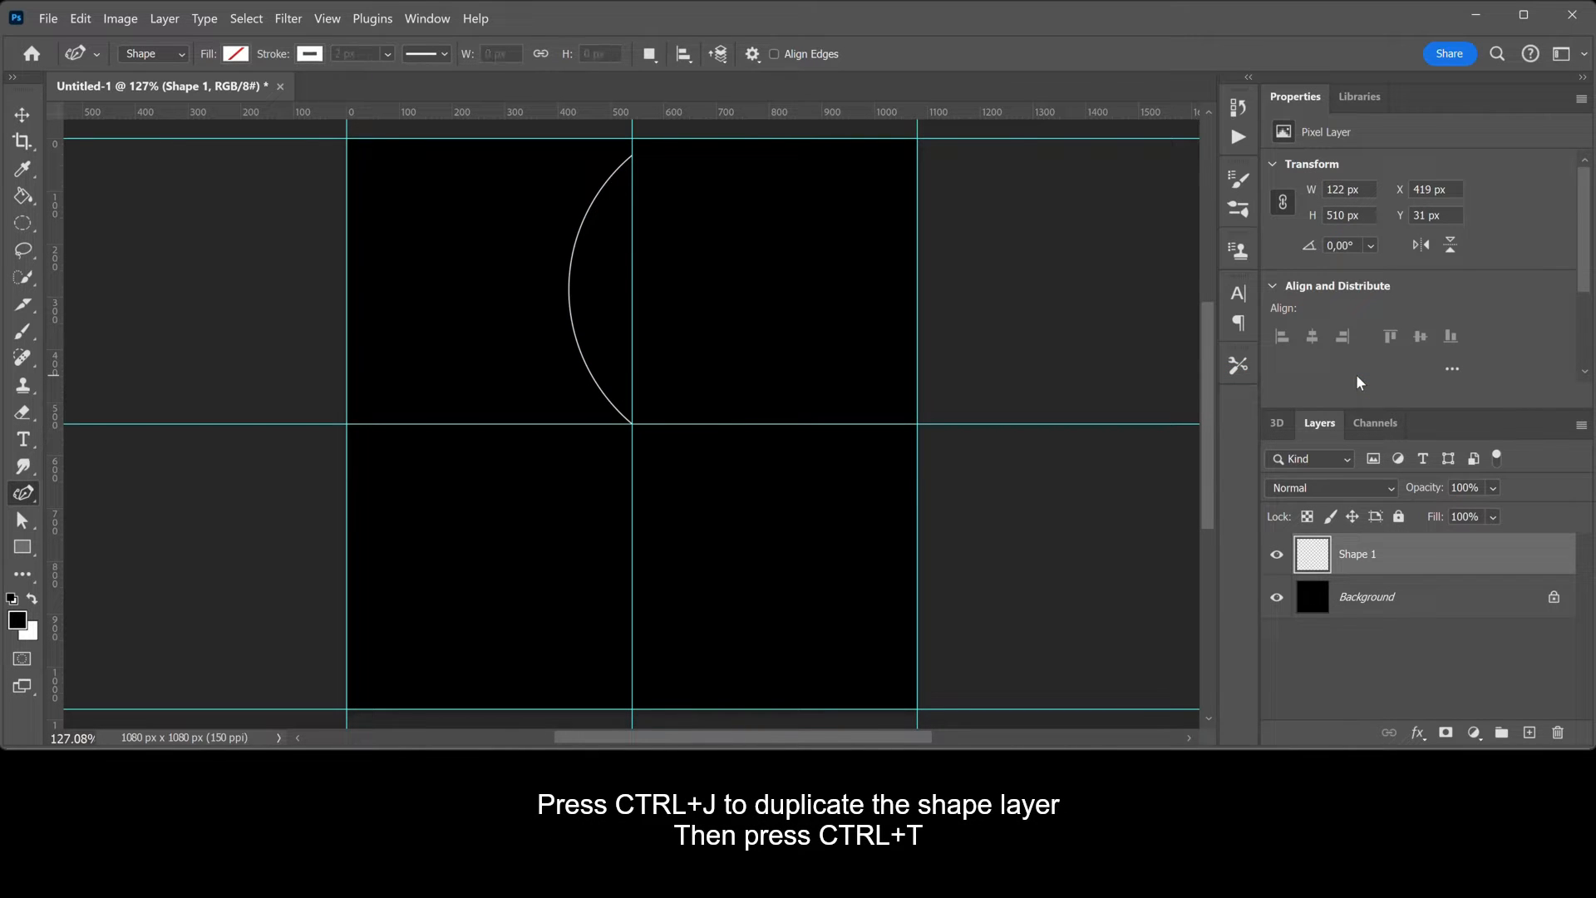
Duplicate the arc layer, flip the copy horizontally and place it against the original to form a closed petal outline
{"action": "key", "text": "ctrl+j"}
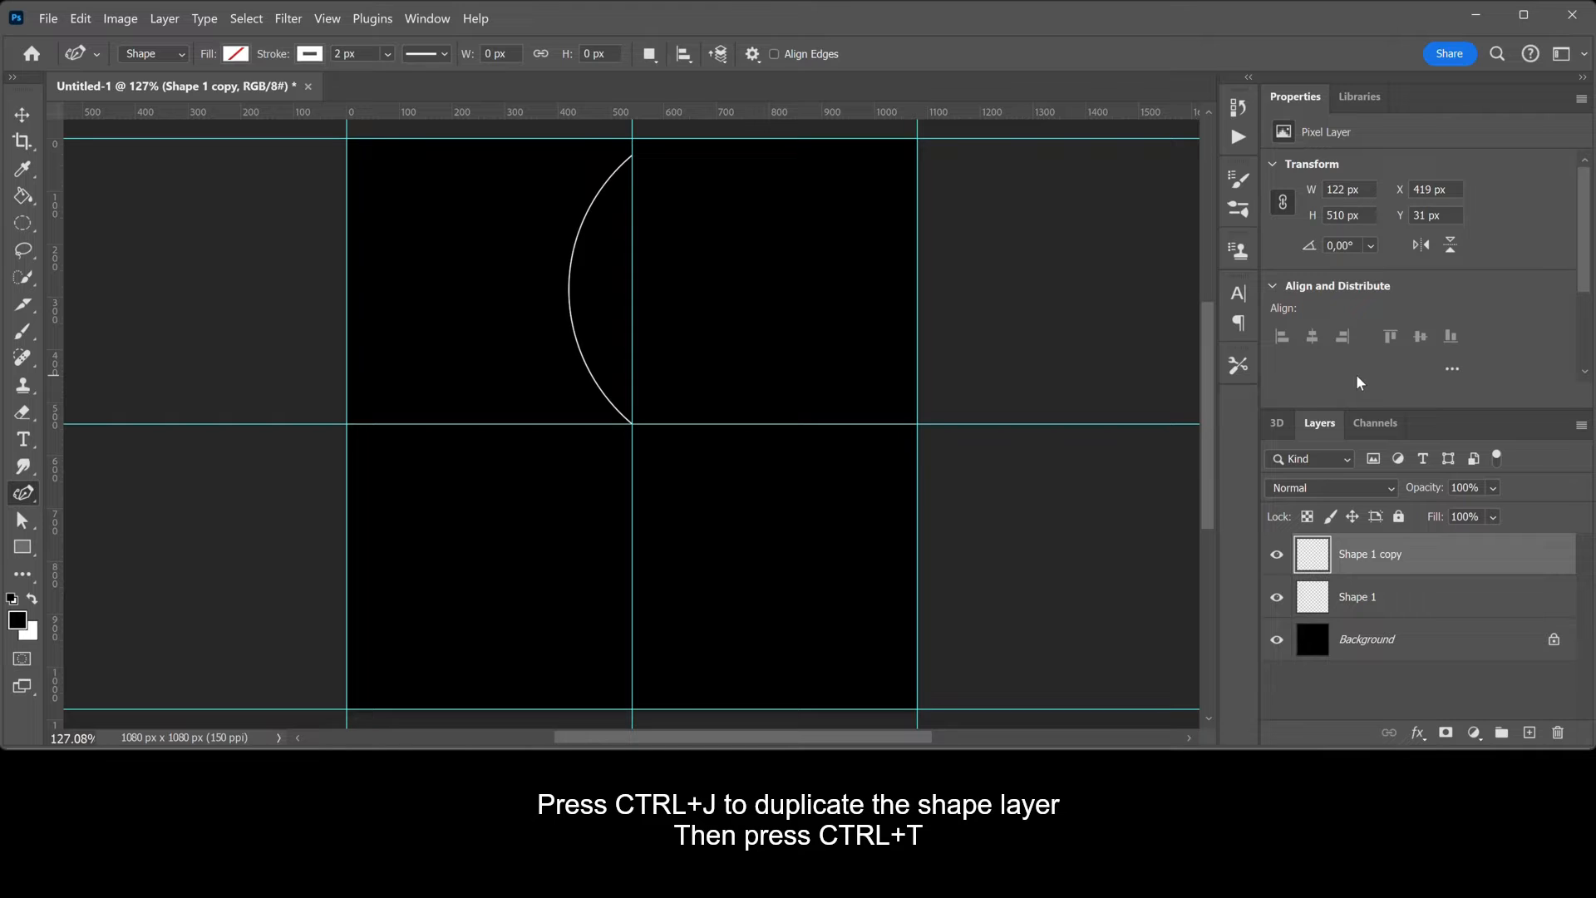
{"action": "key", "text": "ctrl+t"}
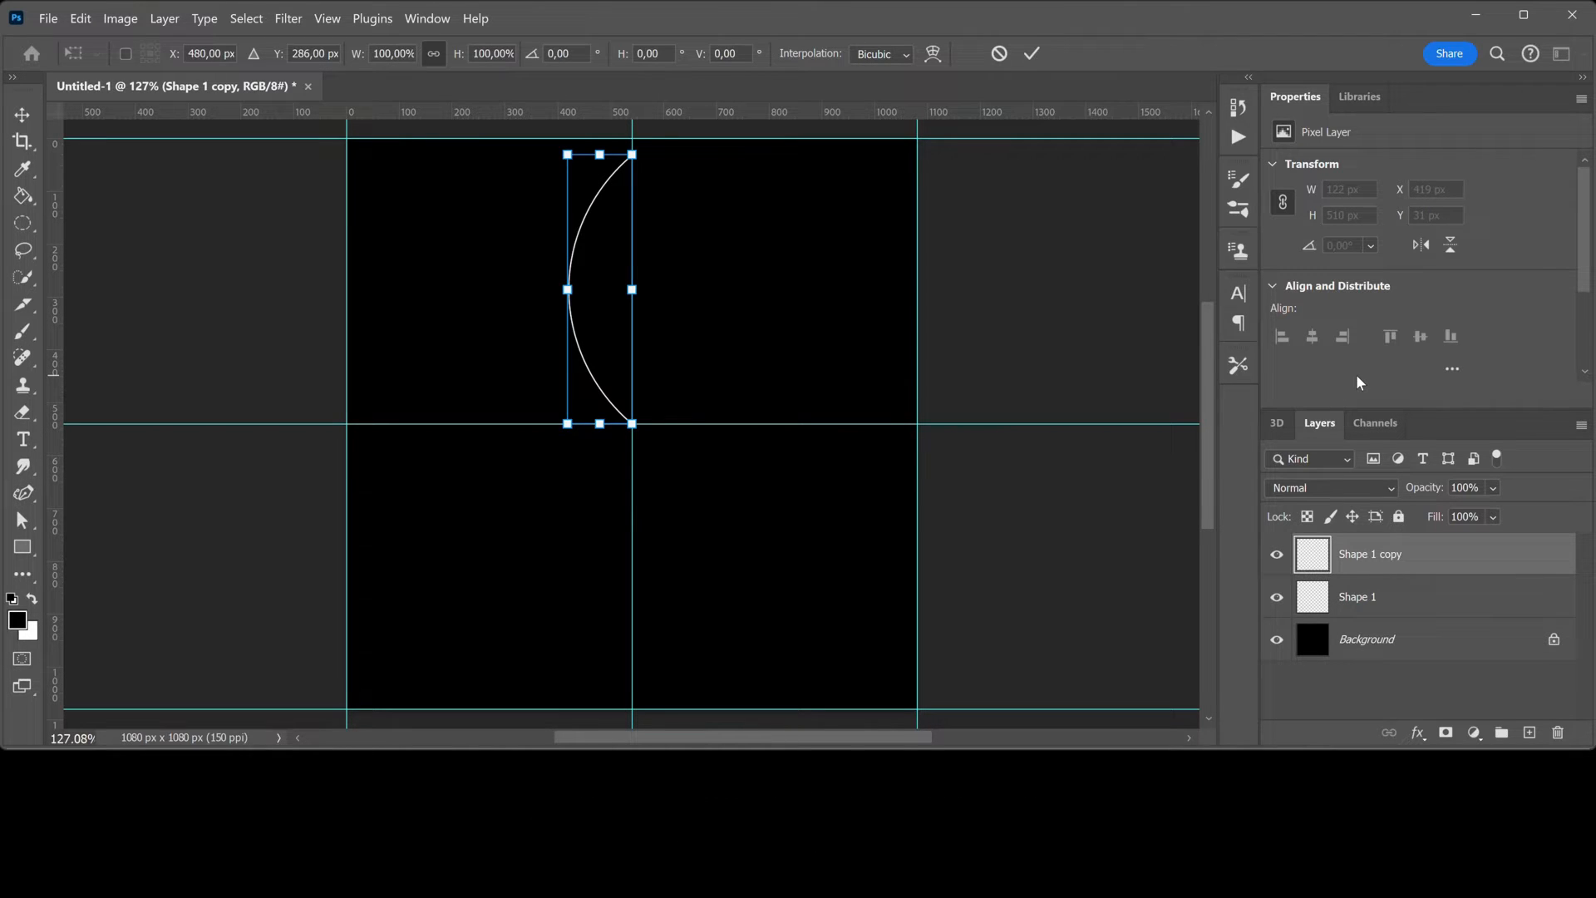
{"action": "right_click", "coordinate": [622, 338]}
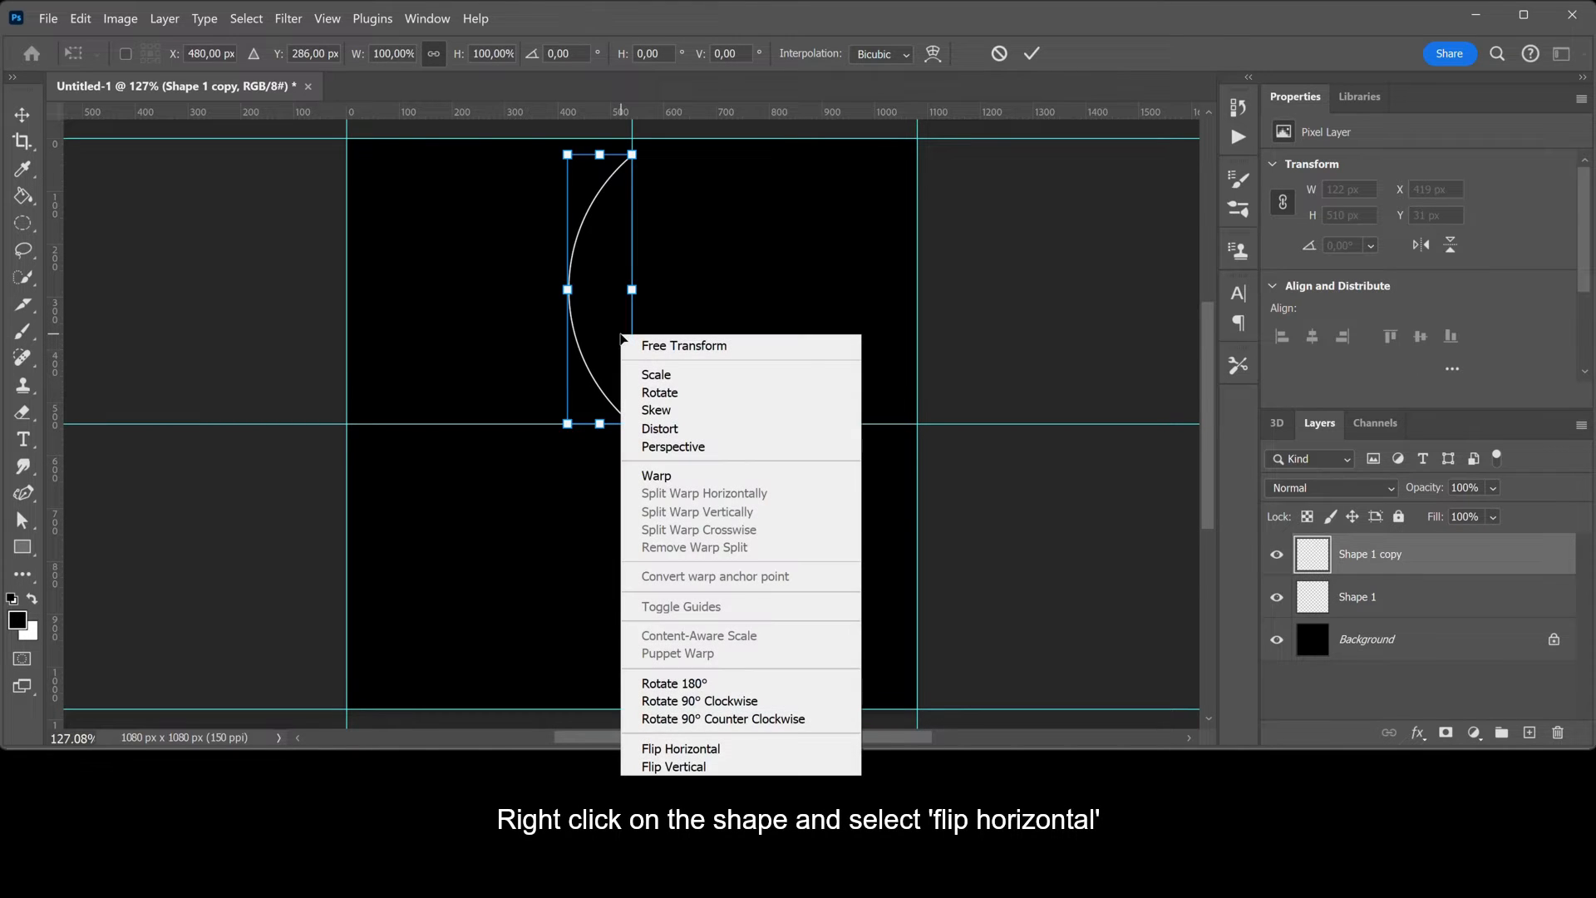
{"action": "left_click", "coordinate": [739, 747]}
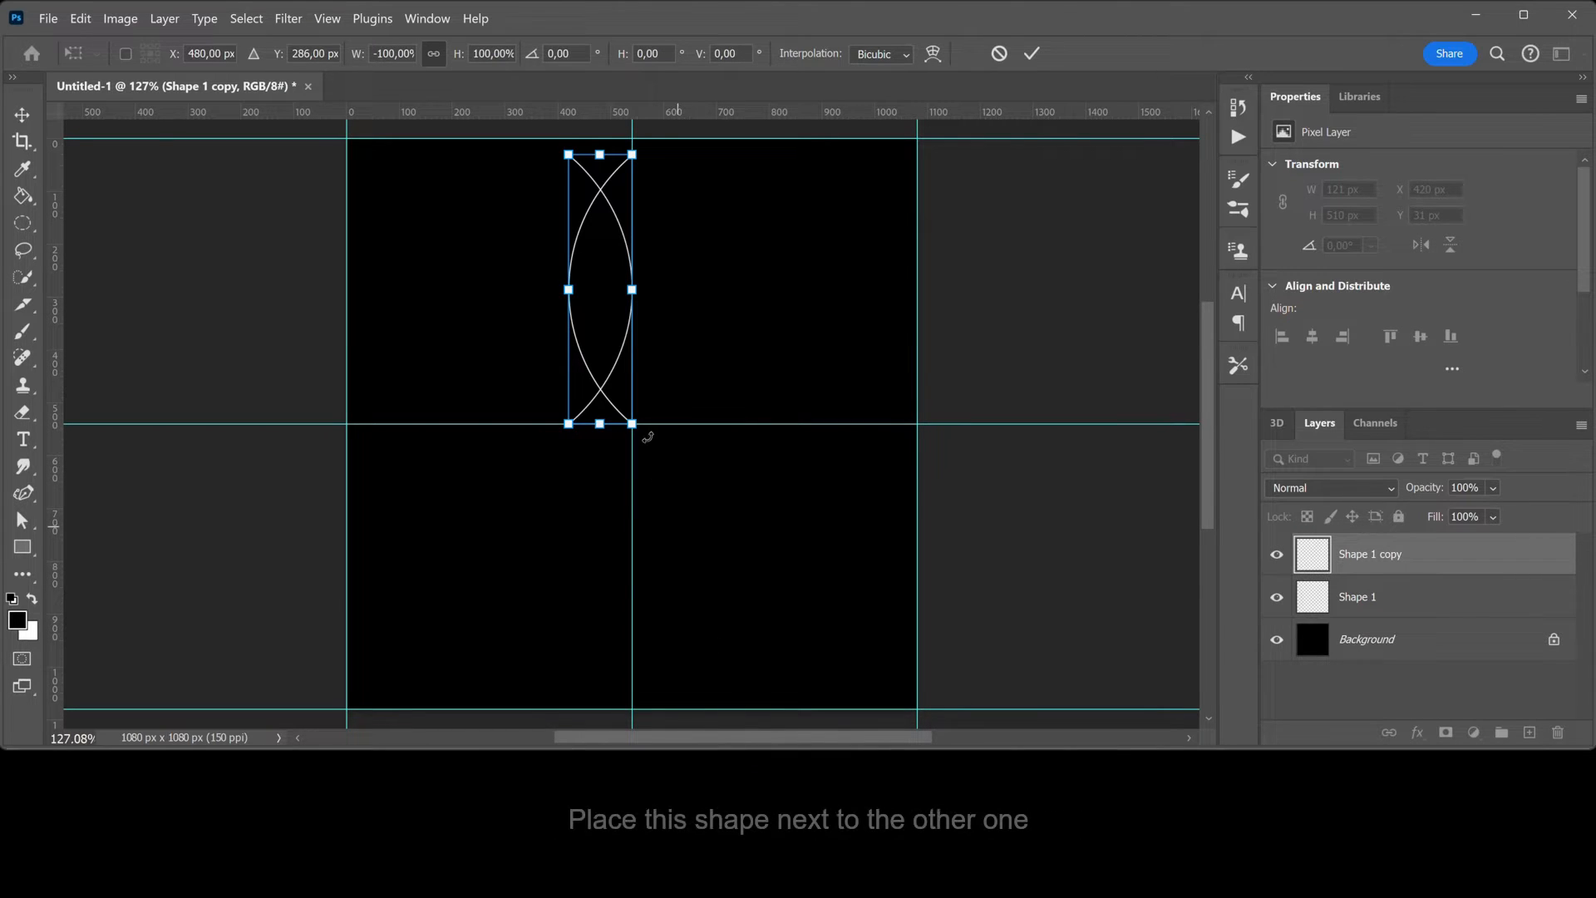
{"action": "left_click_drag", "start_coordinate": [615, 313], "coordinate": [670, 314]}
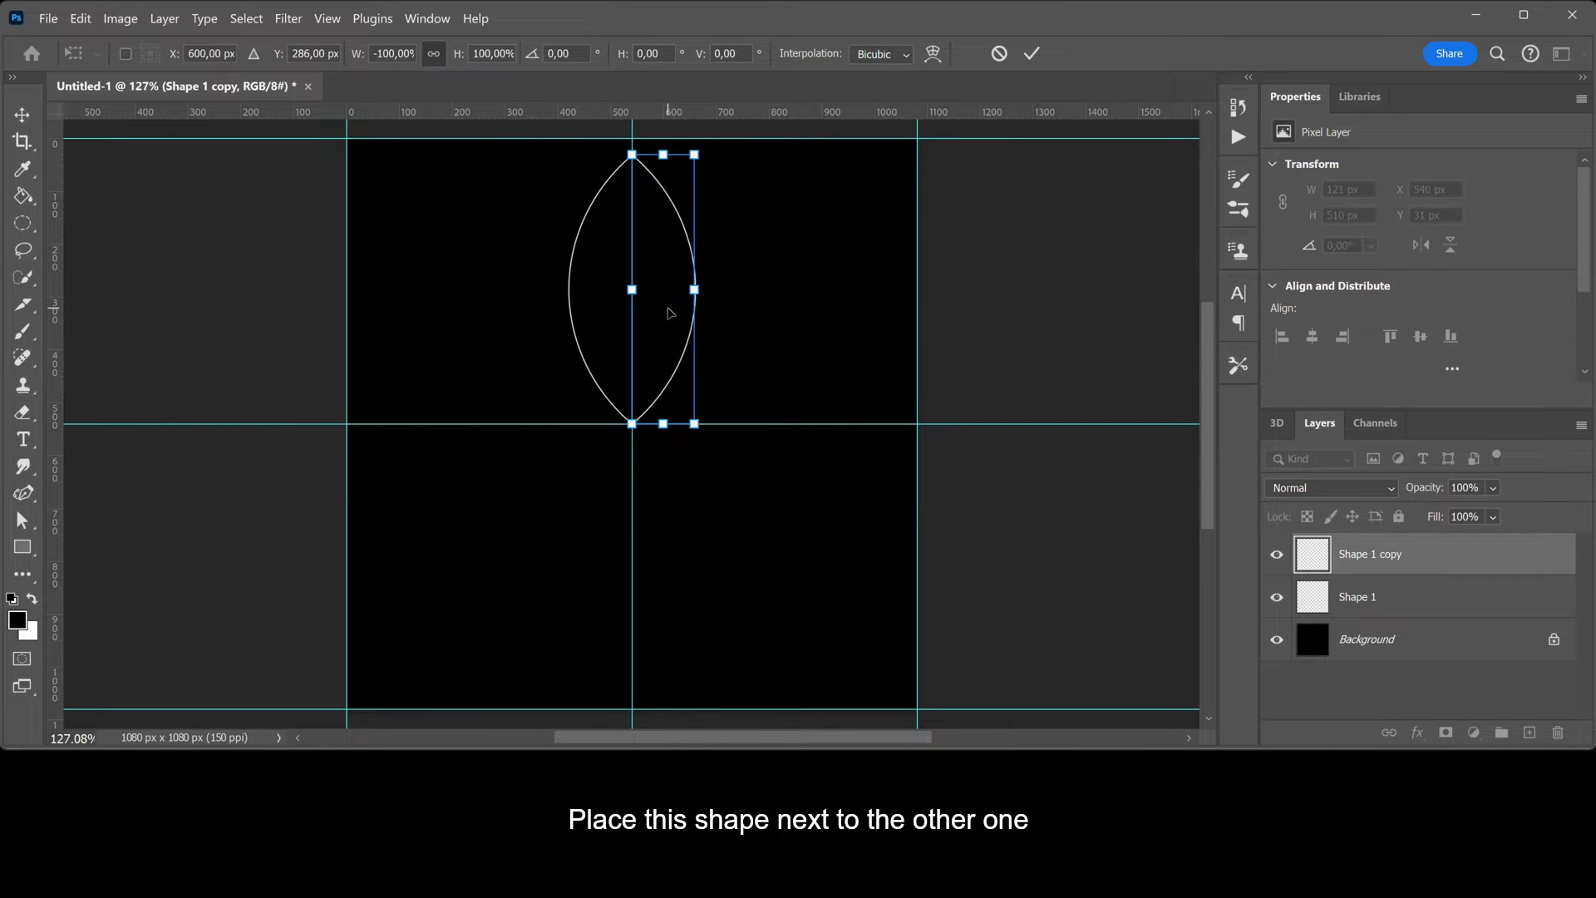
{"action": "left_click", "coordinate": [1030, 54]}
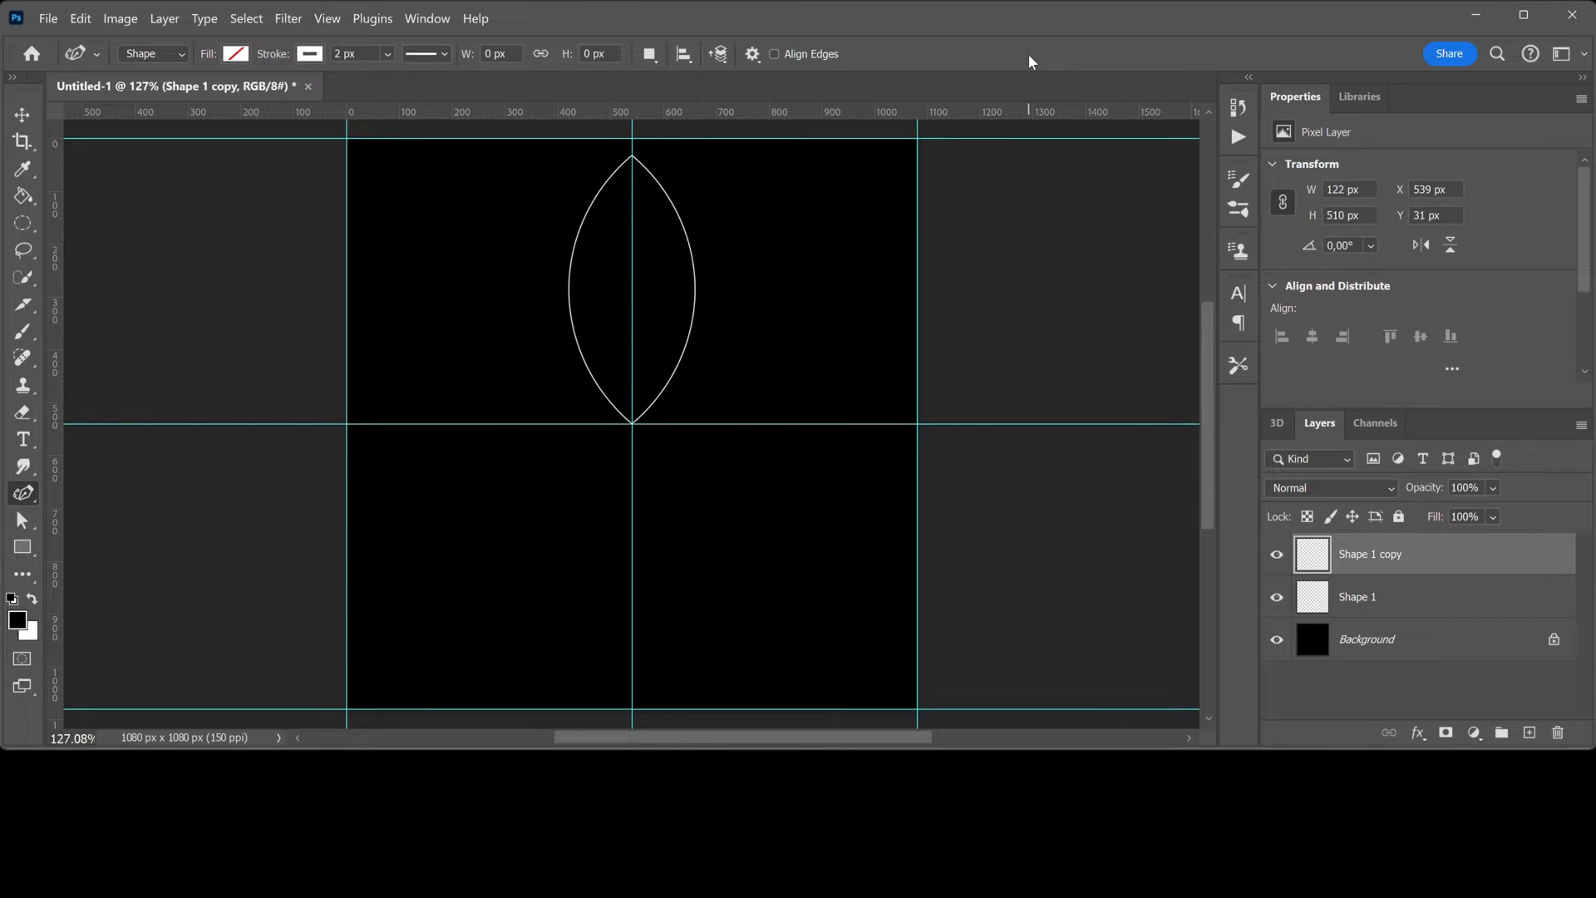
Merge the two arc layers into a single petal layer
{"action": "left_click", "coordinate": [1418, 600], "text": "shift"}
{"action": "right_click", "coordinate": [1418, 599]}
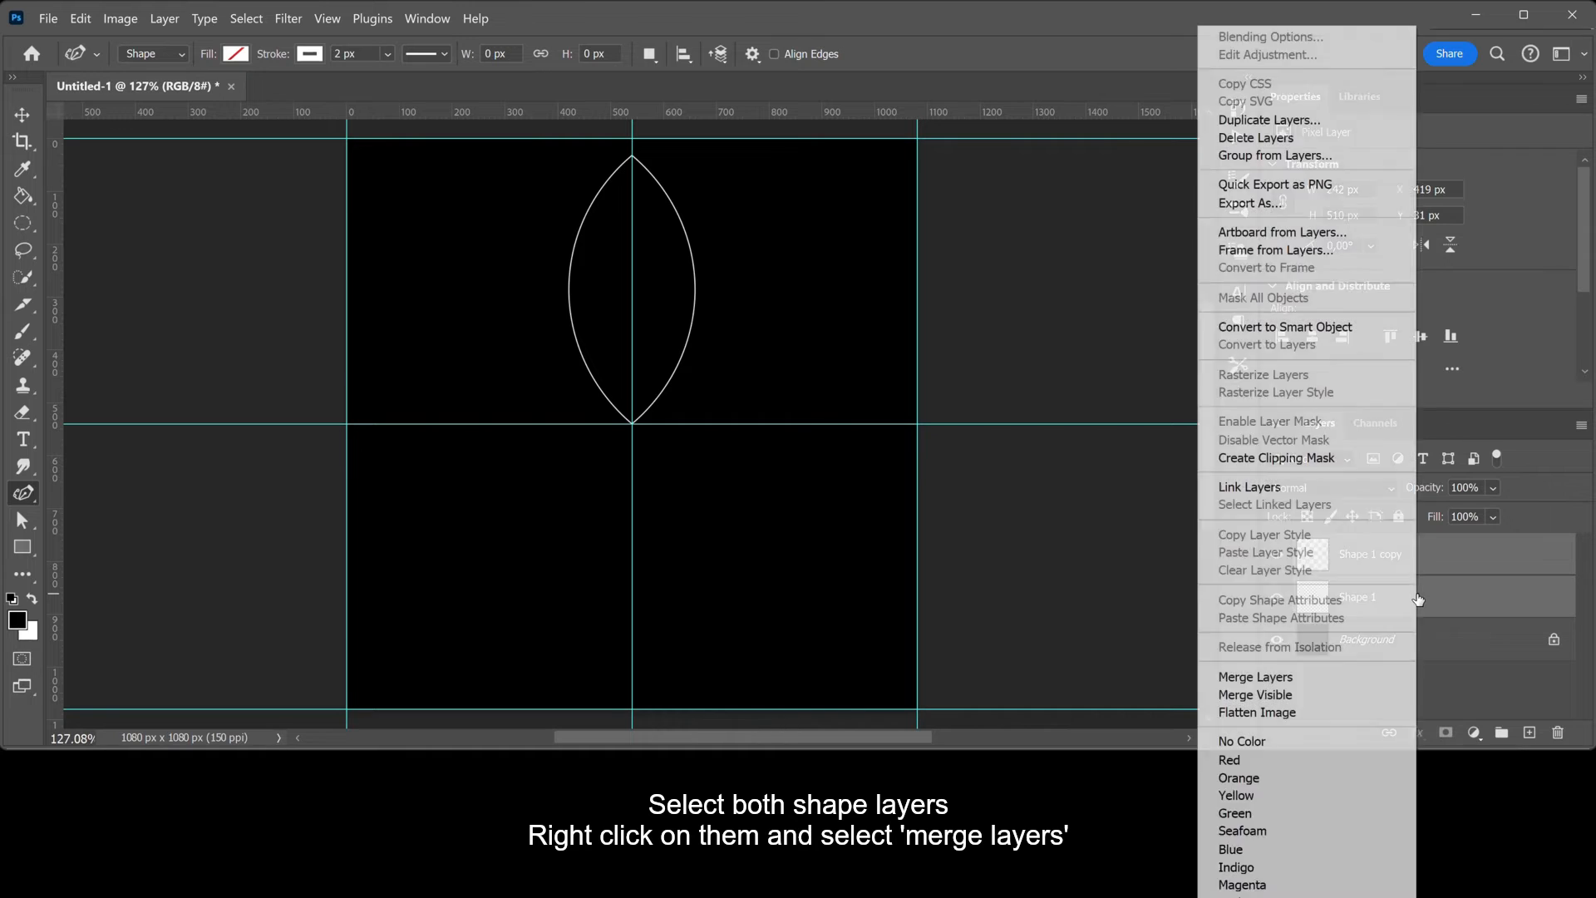
{"action": "left_click", "coordinate": [1388, 677]}
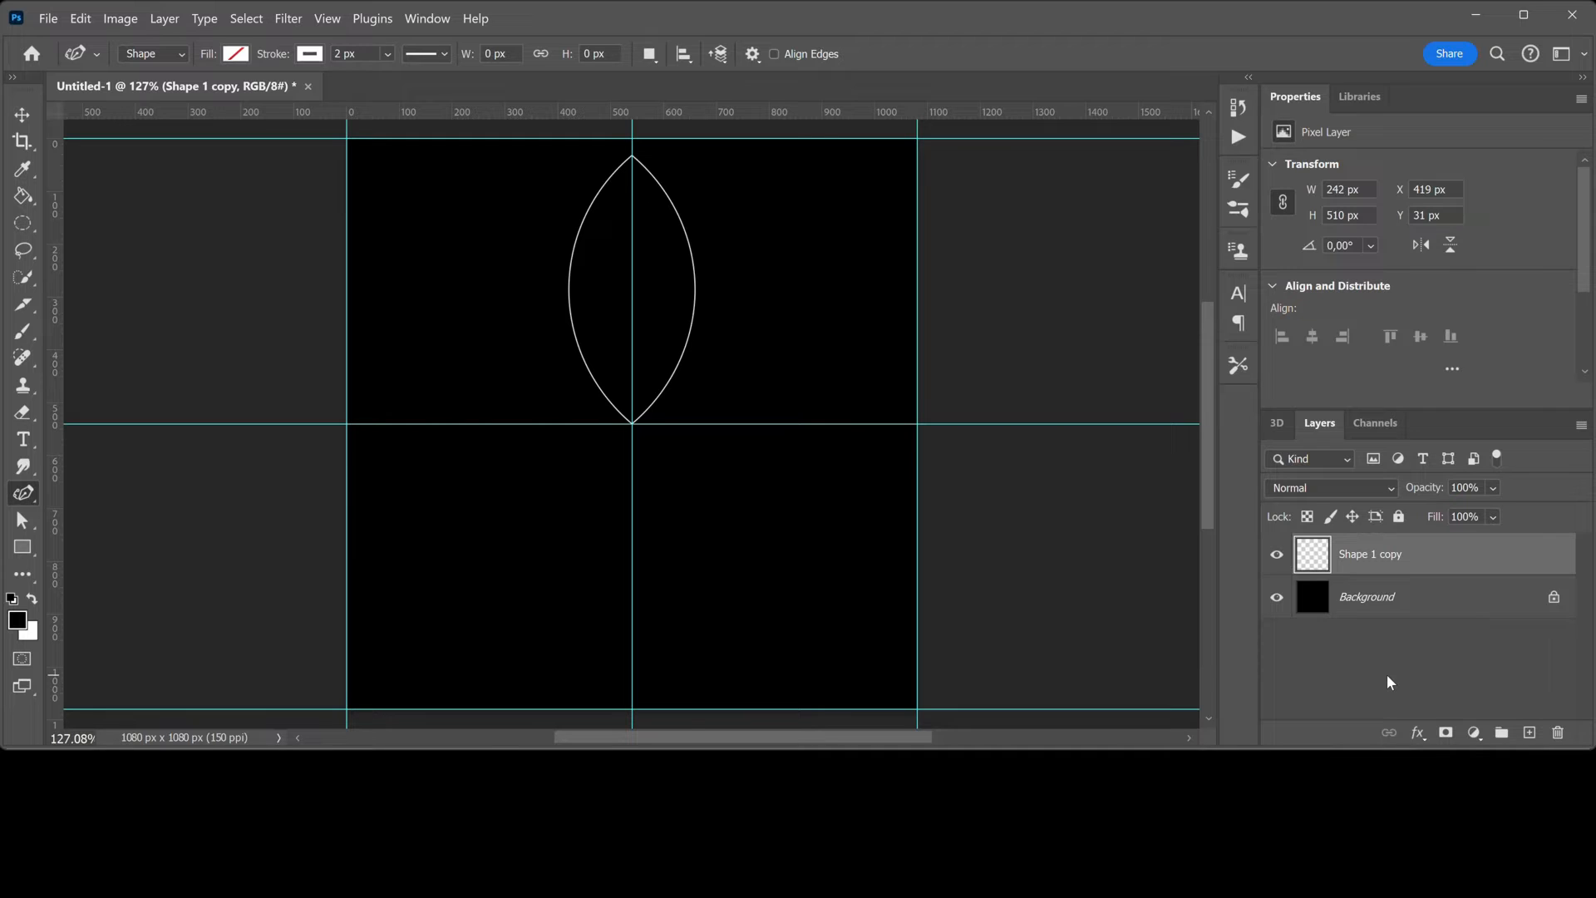
Duplicate the petal layer and scale the copy to 90% in linked width and height, with the reference point at the canvas center
{"action": "key", "text": "ctrl+j"}
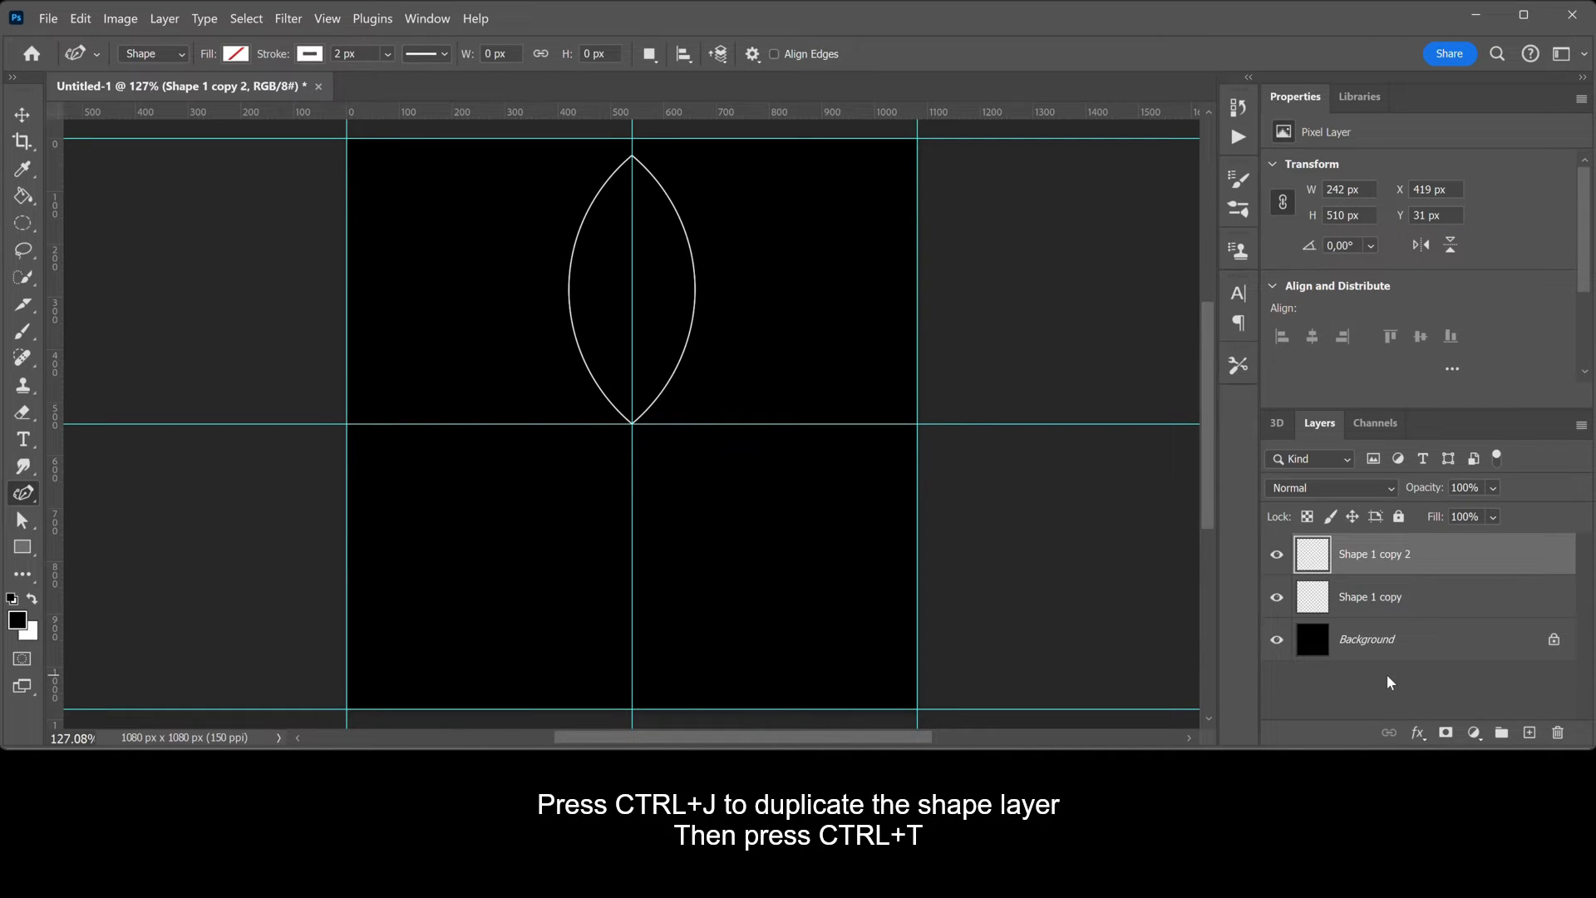
{"action": "key", "text": "ctrl+t"}
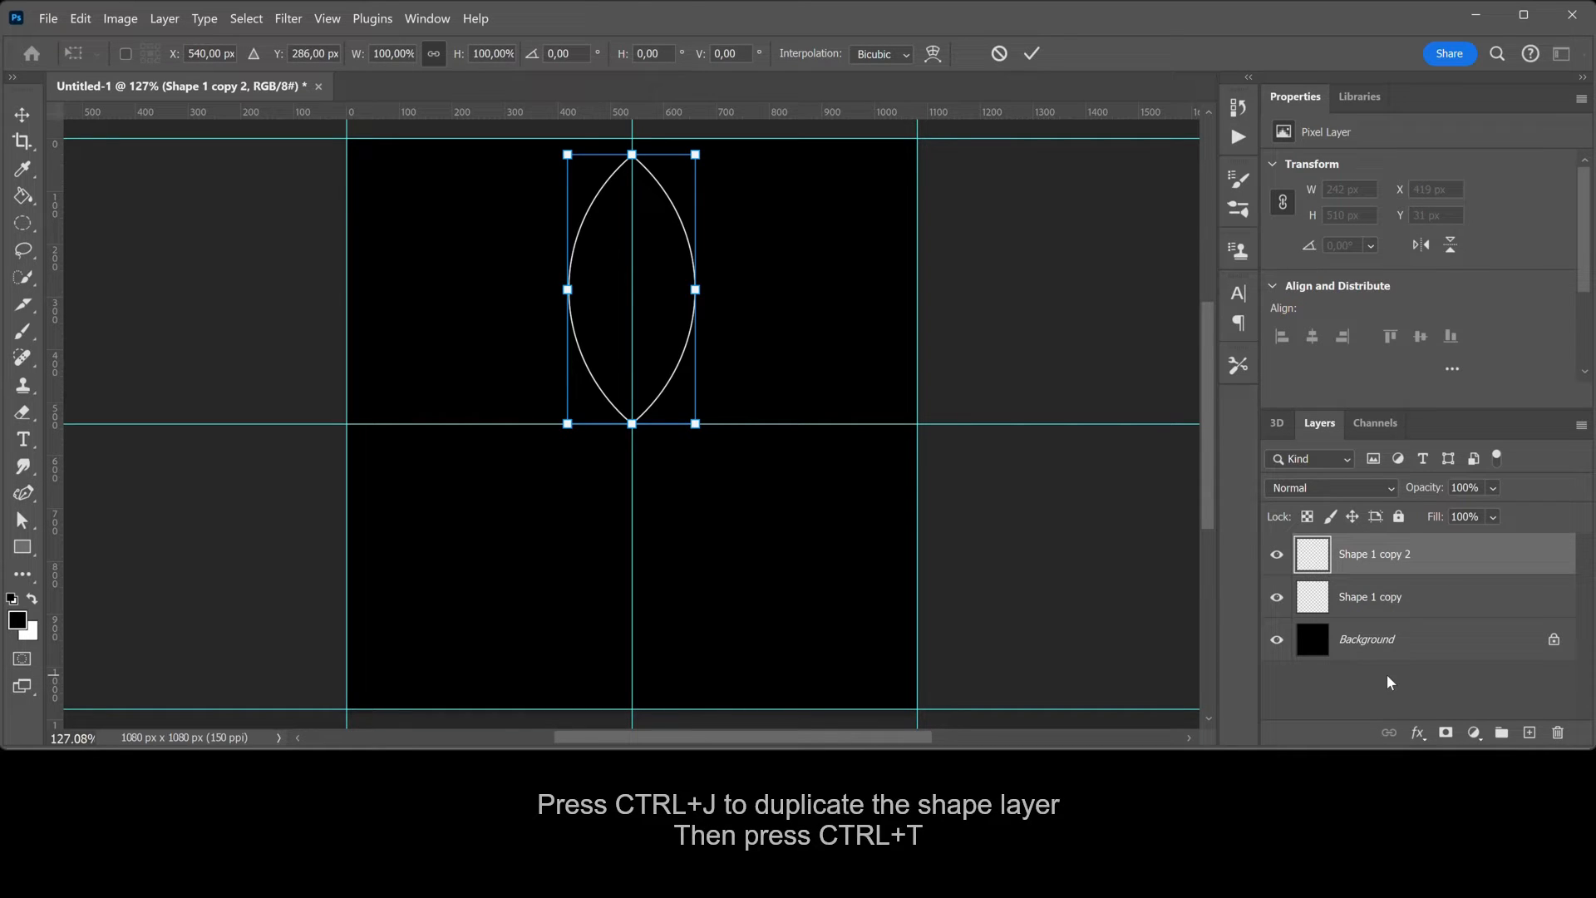
{"action": "left_click", "coordinate": [126, 55]}
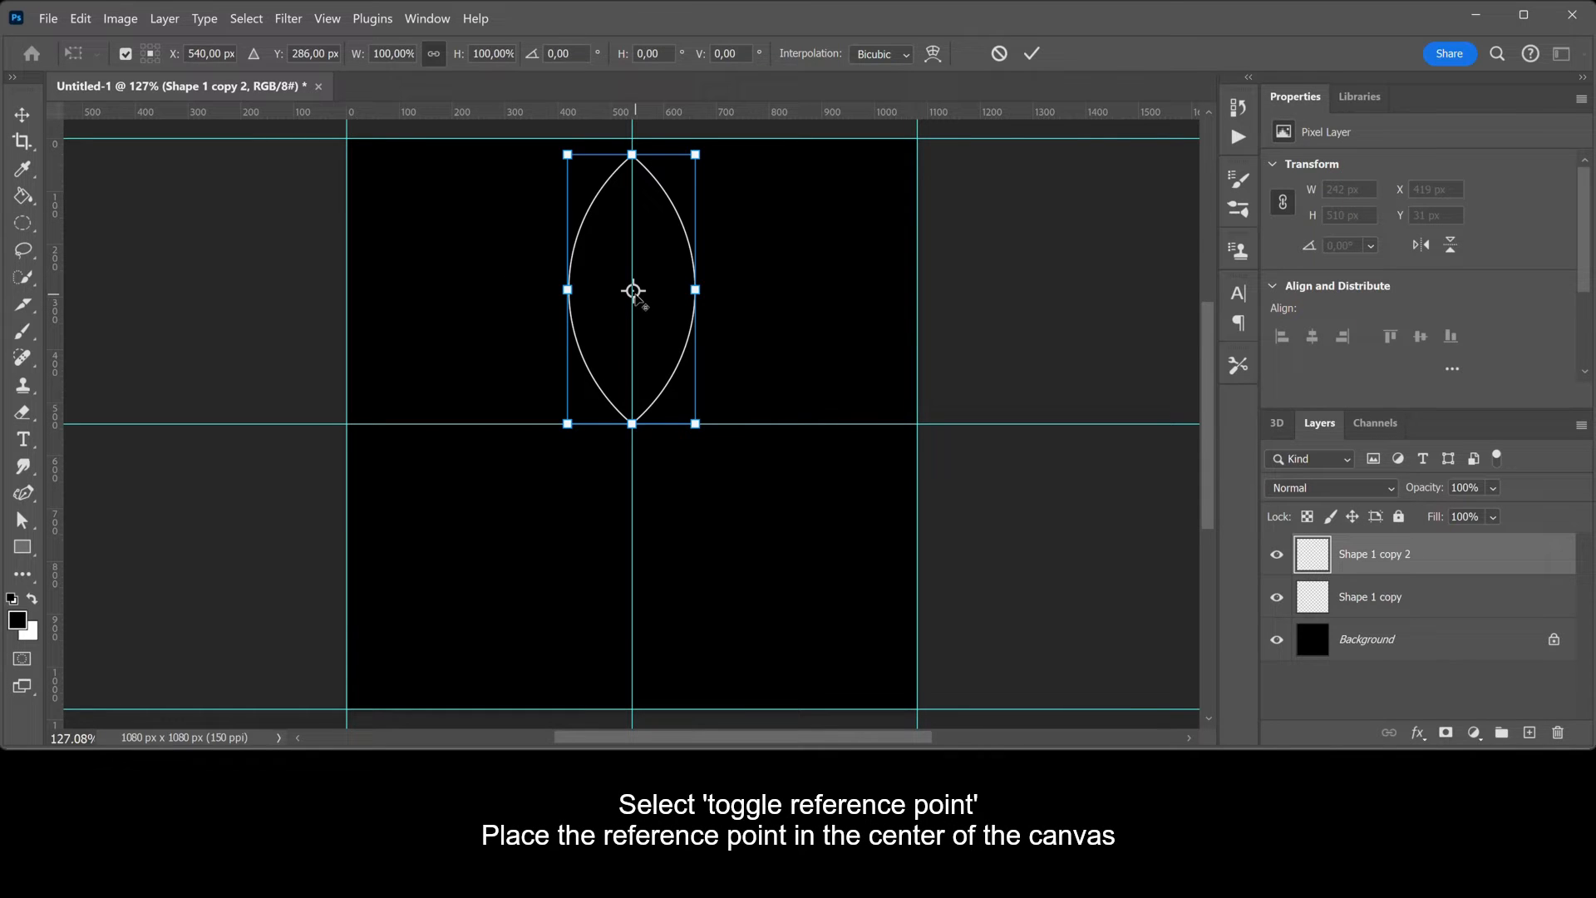
{"action": "left_click_drag", "start_coordinate": [634, 291], "coordinate": [634, 424]}
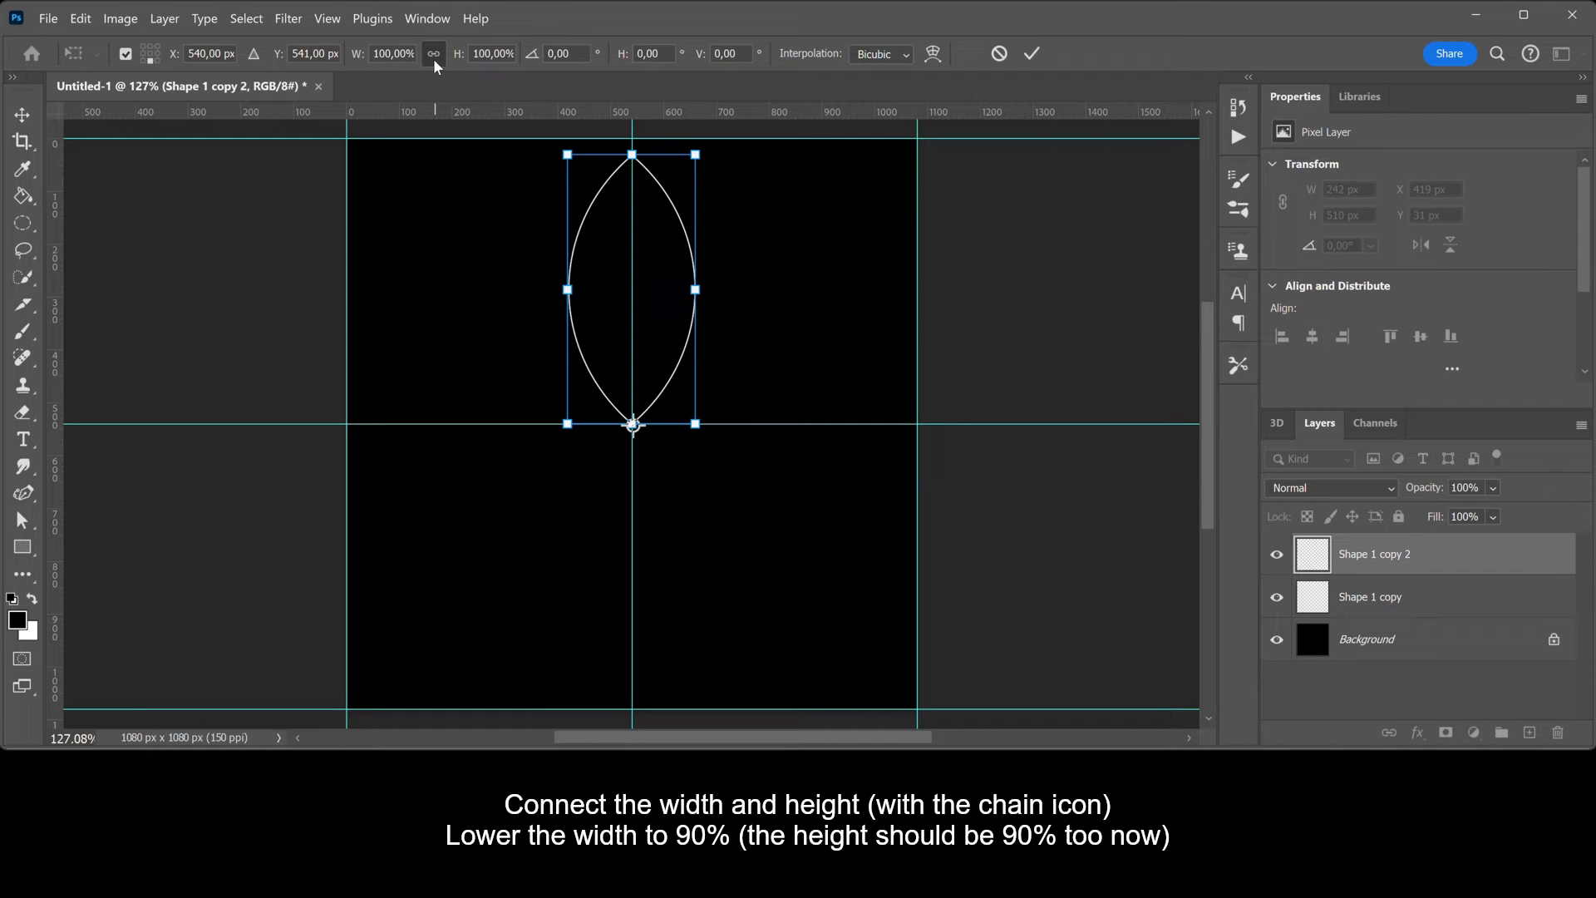
{"action": "double_click", "coordinate": [404, 55]}
{"action": "type", "text": "90"}
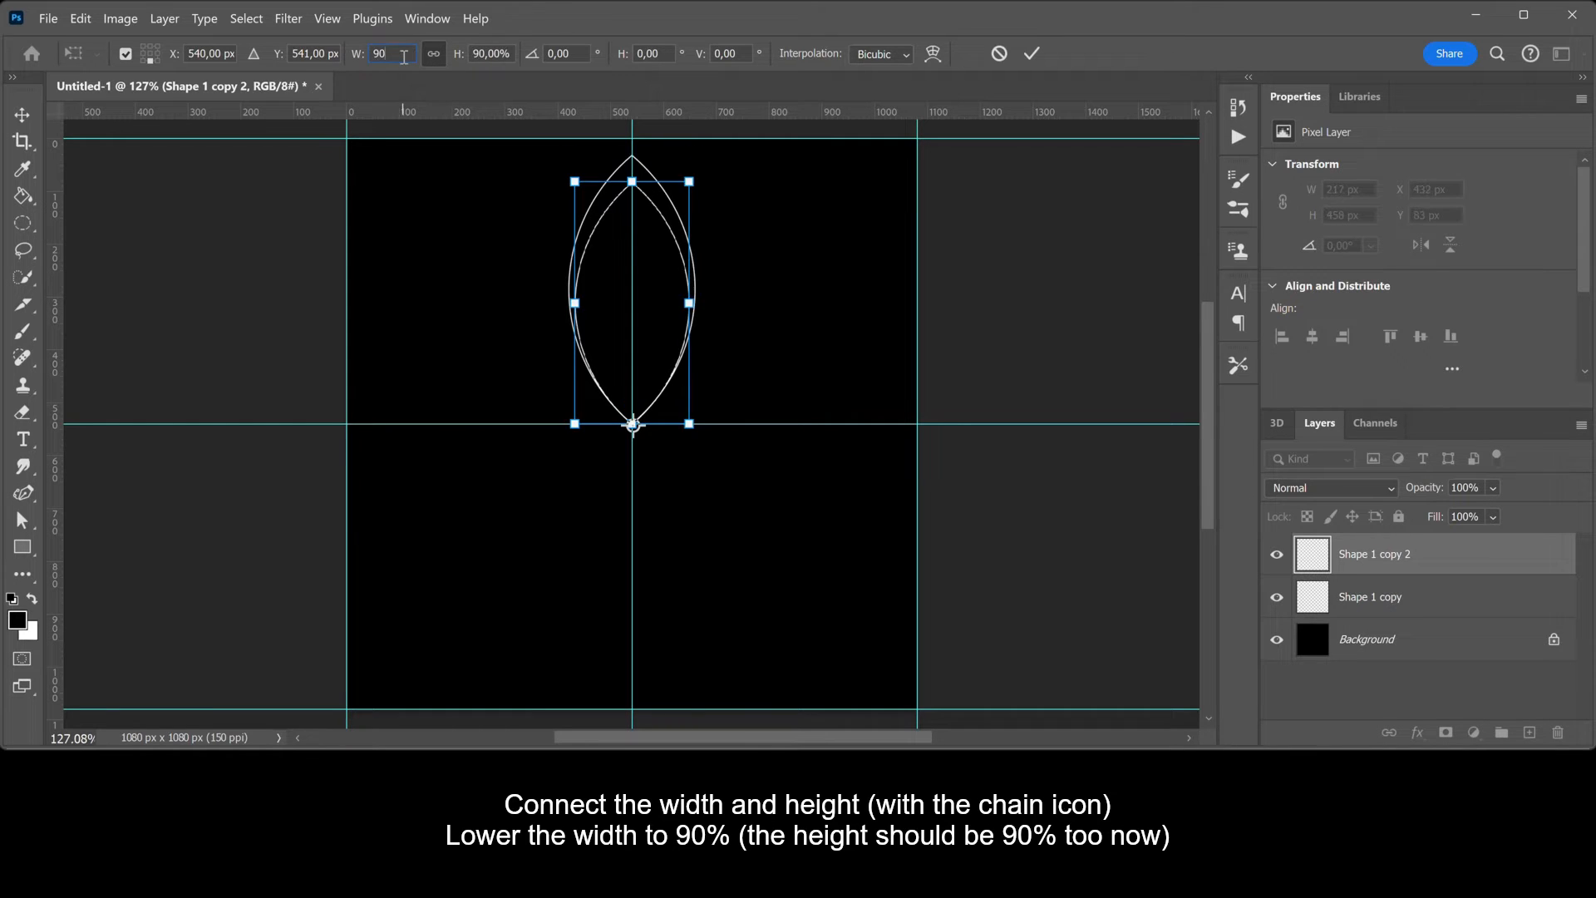
{"action": "key", "text": "Return"}
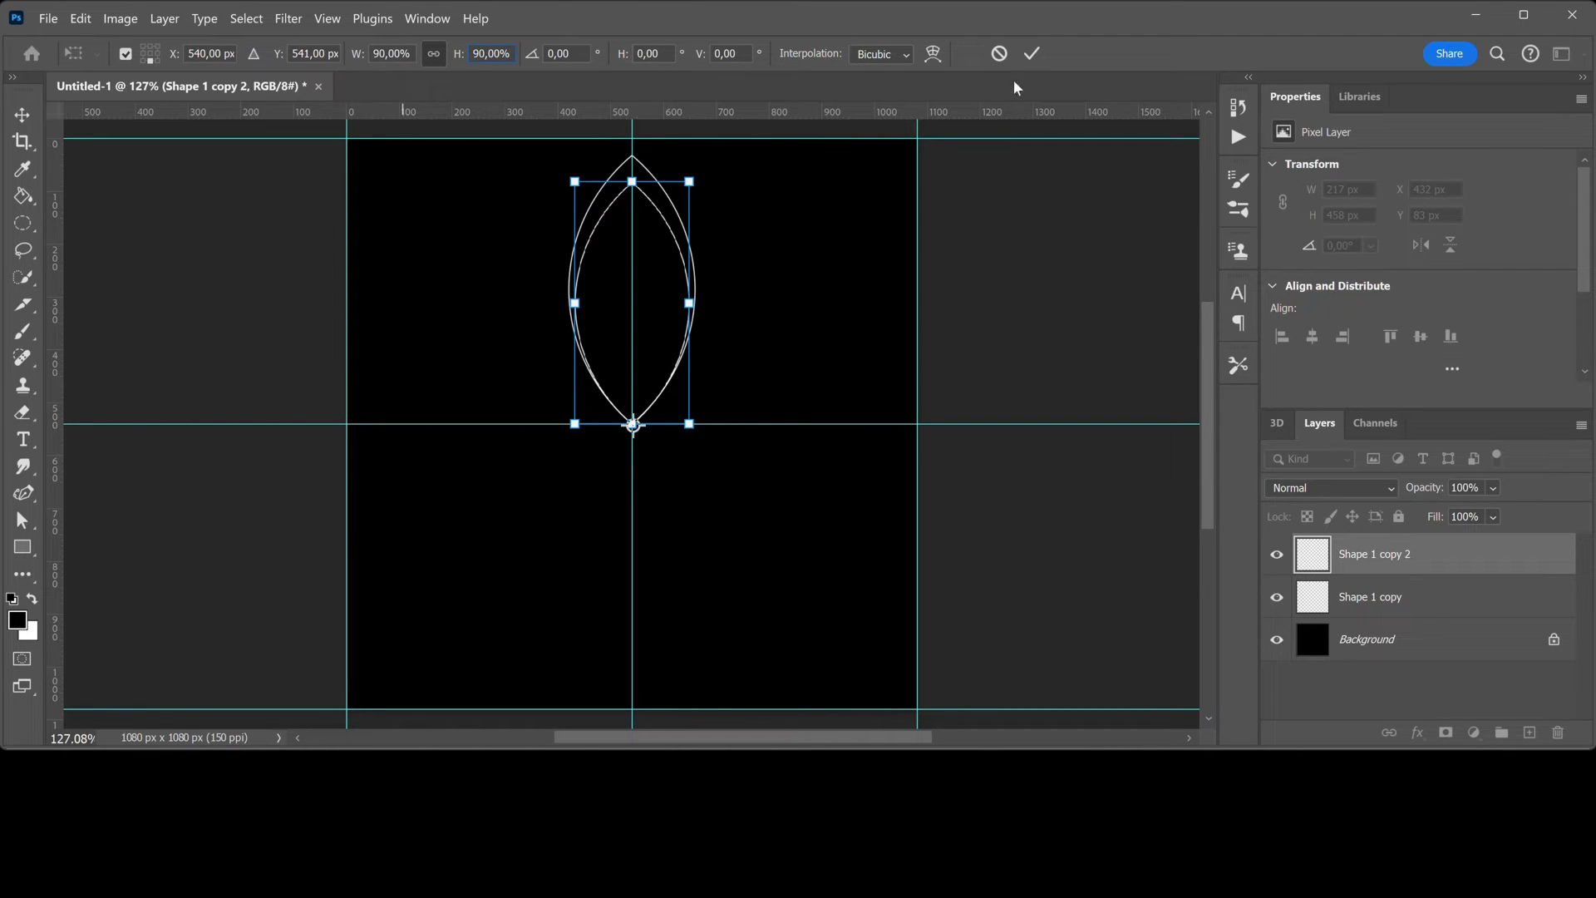
{"action": "left_click", "coordinate": [1030, 54]}
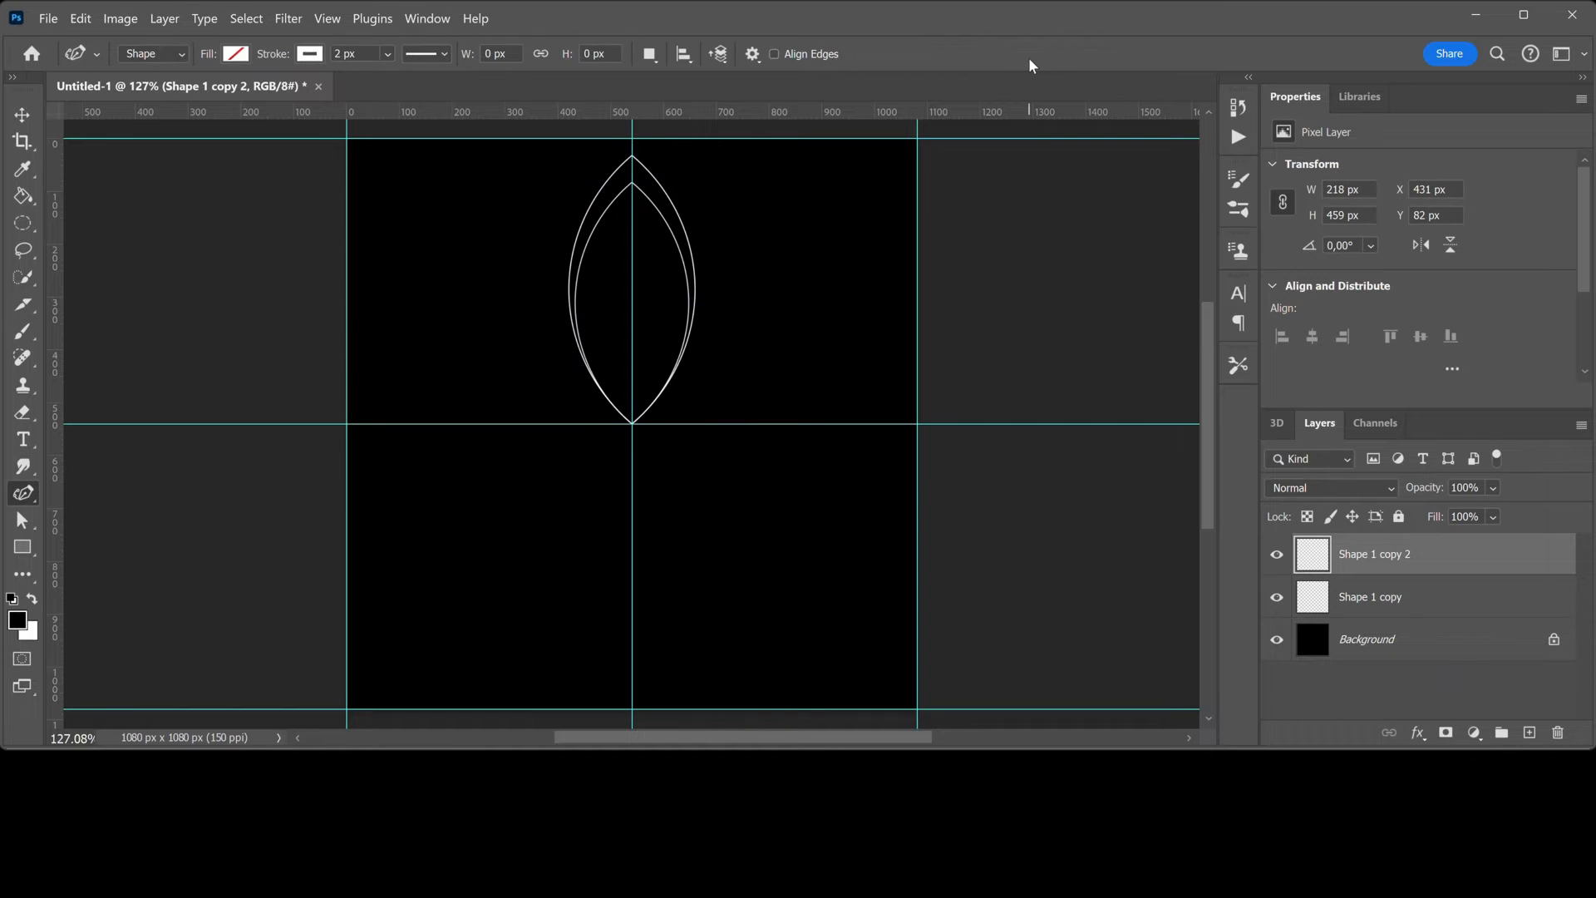
Repeat the 90% scaling on successive new copies, 38 times in all, until the petal is filled with nested outlines
{"action": "key", "text": "ctrl+alt+shift+t"}
{"action": "key", "text": "ctrl+alt+shift+t"}
{"action": "key", "text": "ctrl+alt+shift+t"}
{"action": "key", "text": "ctrl+alt+shift+t"}
{"action": "key", "text": "ctrl+alt+shift+t"}
{"action": "key", "text": "ctrl+alt+shift+t"}
{"action": "key", "text": "ctrl+alt+shift+t"}
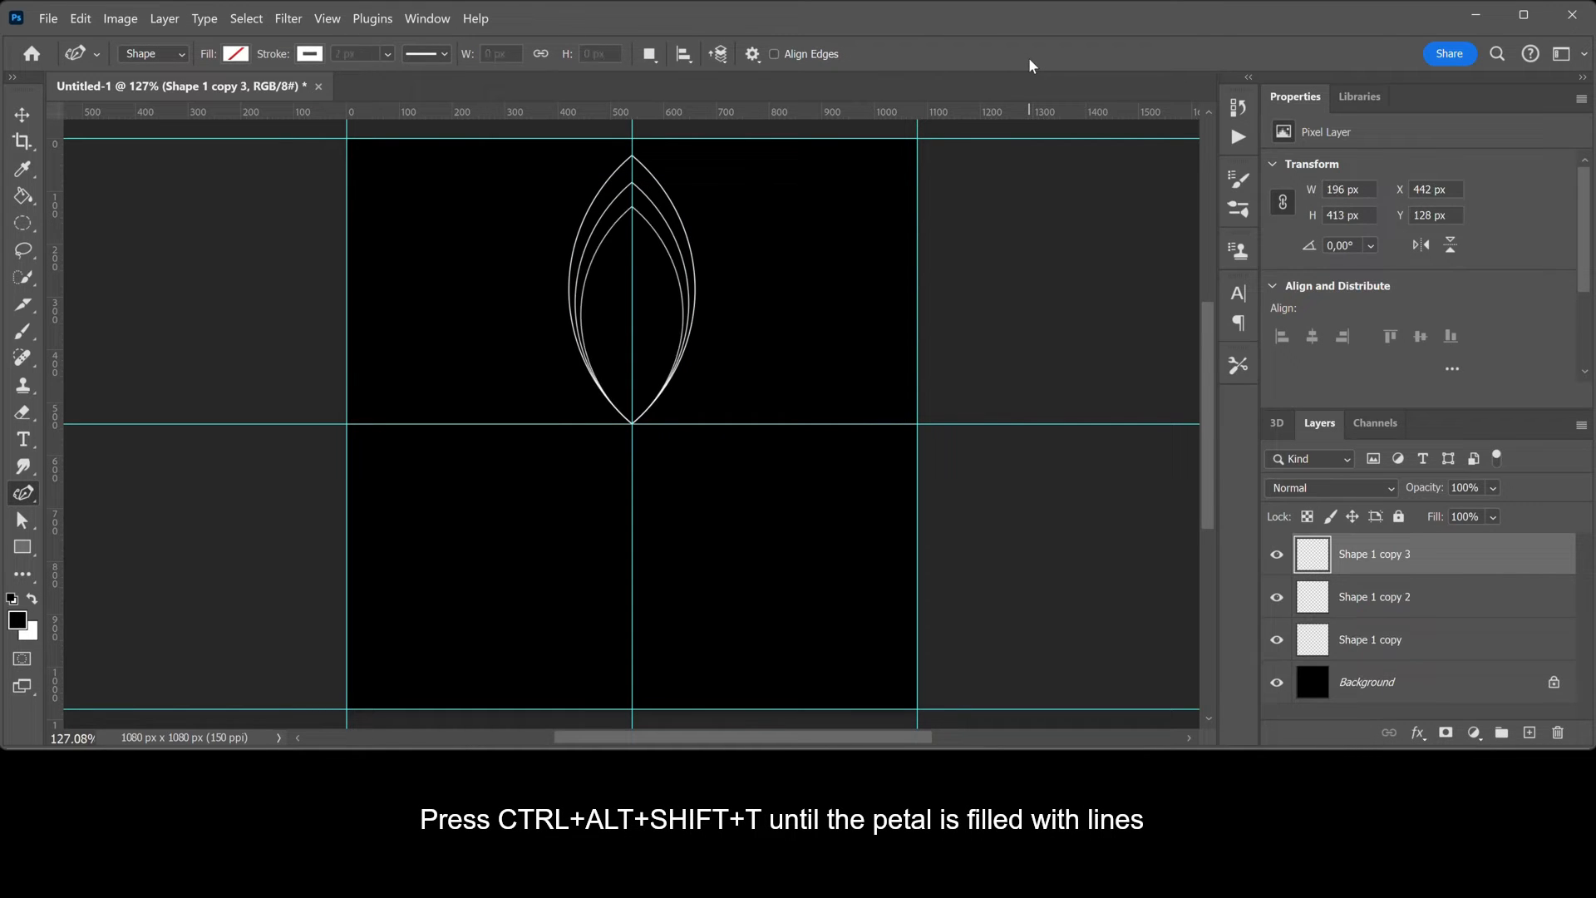
{"action": "key", "text": "ctrl+alt+shift+t"}
{"action": "key", "text": "ctrl+alt+shift+t"}
{"action": "key", "text": "ctrl+alt+shift+t"}
{"action": "key", "text": "ctrl+alt+shift+t"}
{"action": "key", "text": "ctrl+alt+shift+t"}
{"action": "key", "text": "ctrl+alt+shift+t"}
{"action": "key", "text": "ctrl+alt+shift+t"}
{"action": "key", "text": "ctrl+alt+shift+t"}
{"action": "key", "text": "ctrl+alt+shift+t"}
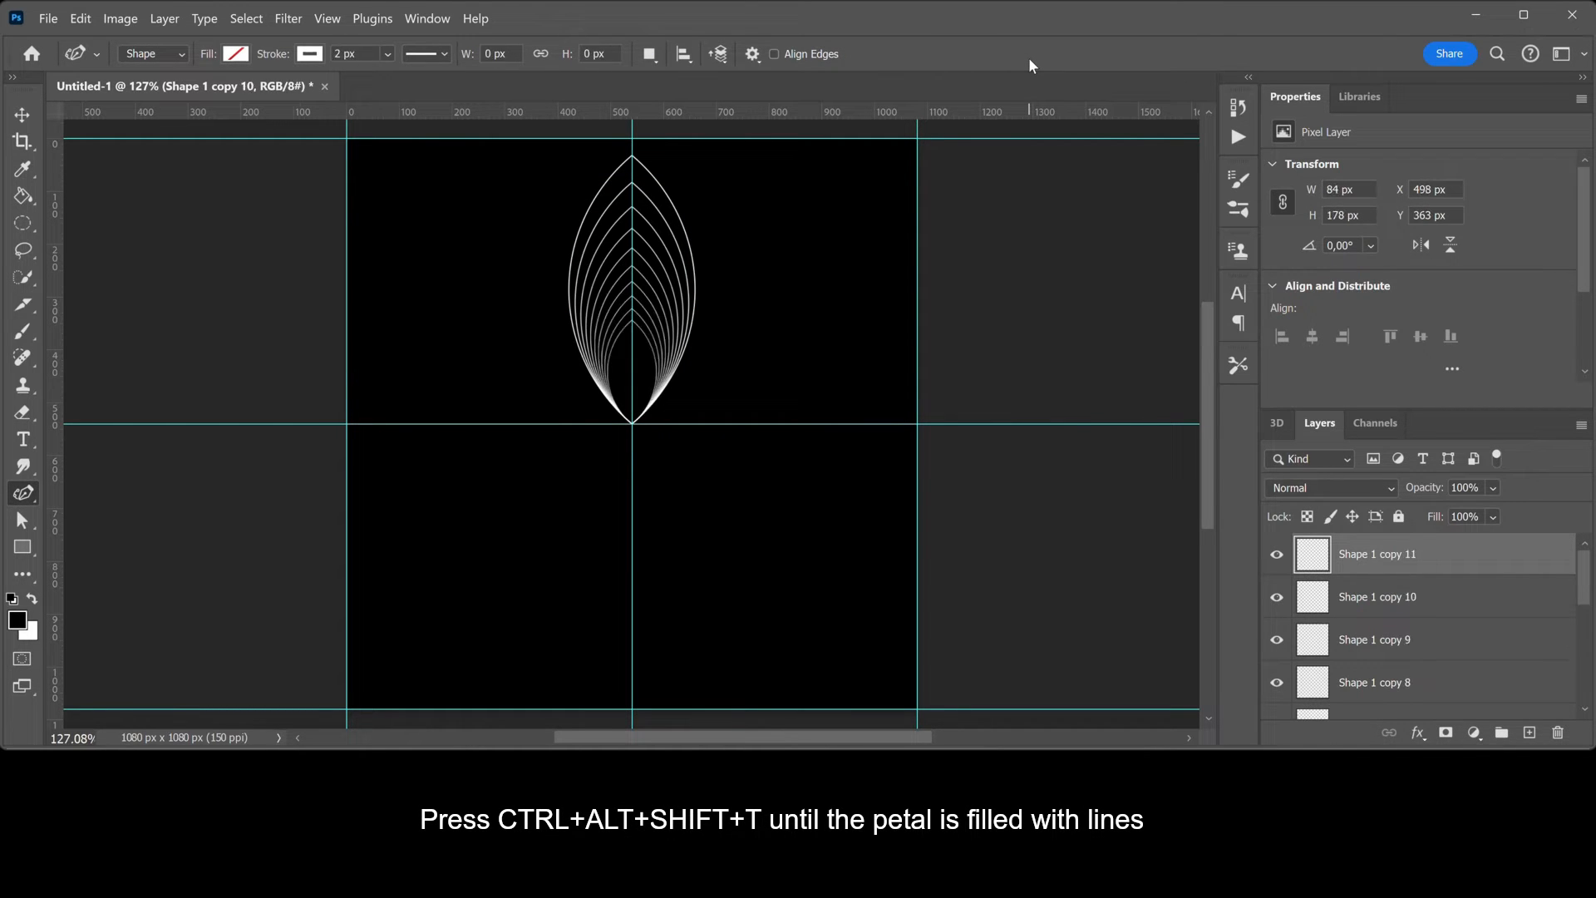
{"action": "key", "text": "ctrl+alt+shift+t"}
{"action": "key", "text": "ctrl+alt+shift+t"}
{"action": "key", "text": "ctrl+alt+shift+t"}
{"action": "key", "text": "ctrl+alt+shift+t"}
{"action": "key", "text": "ctrl+alt+shift+t"}
{"action": "key", "text": "ctrl+alt+shift+t"}
{"action": "key", "text": "ctrl+alt+shift+t"}
{"action": "key", "text": "ctrl+alt+shift+t"}
{"action": "key", "text": "ctrl+alt+shift+t"}
{"action": "key", "text": "ctrl+alt+shift+t"}
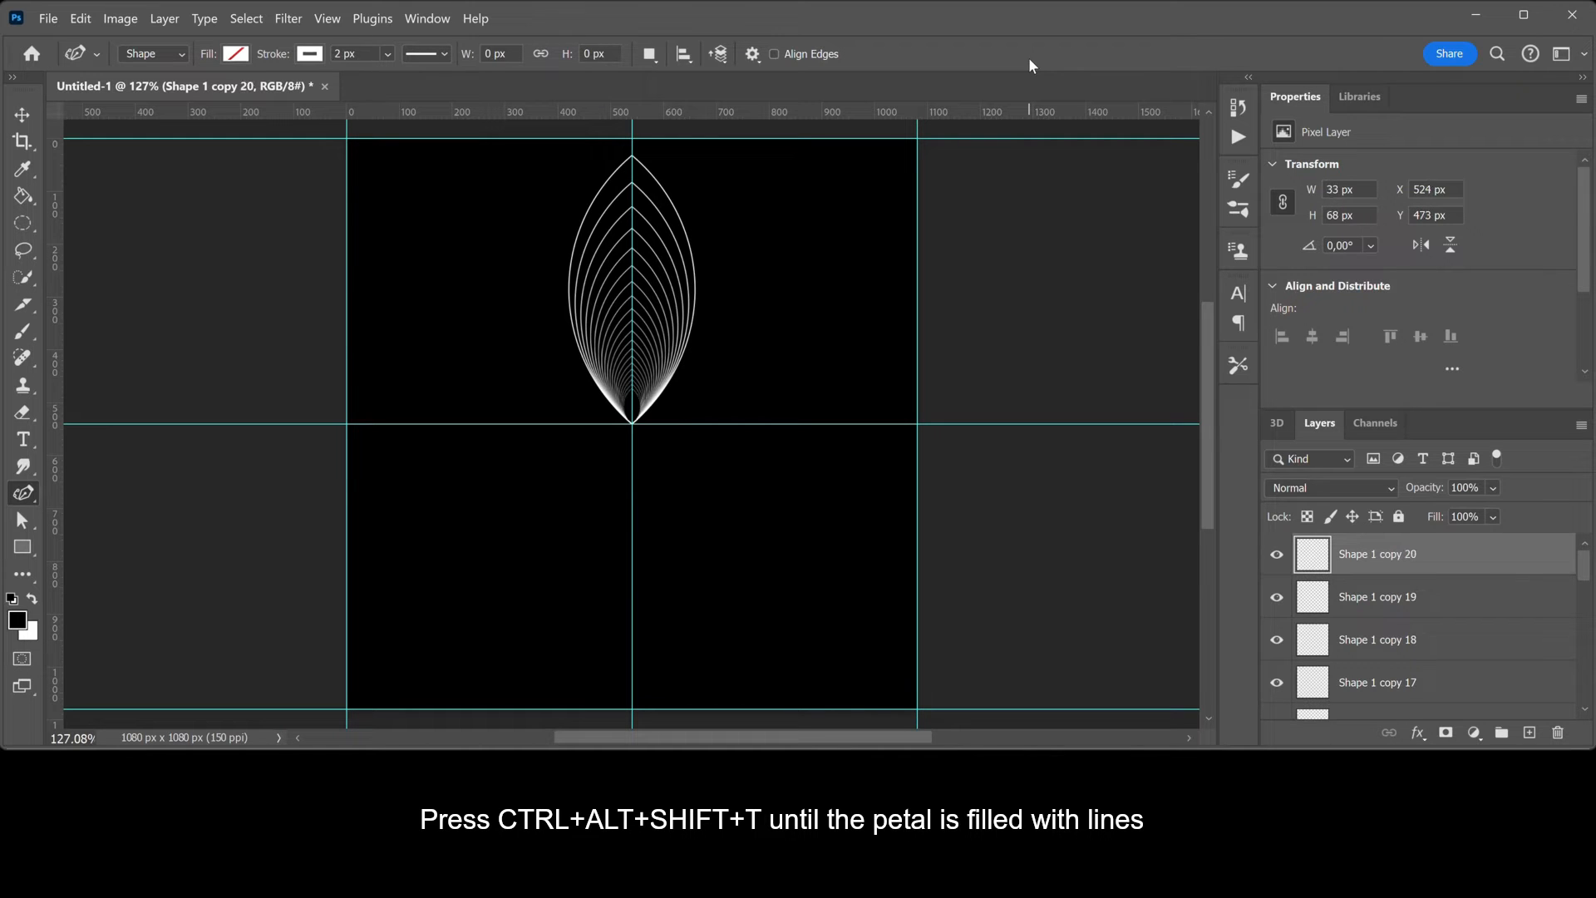
{"action": "key", "text": "ctrl+alt+shift+t"}
{"action": "key", "text": "ctrl+alt+shift+t"}
{"action": "key", "text": "ctrl+alt+shift+t"}
{"action": "key", "text": "ctrl+alt+shift+t"}
{"action": "key", "text": "ctrl+alt+shift+t"}
{"action": "key", "text": "ctrl+alt+shift+t"}
{"action": "key", "text": "ctrl+alt+shift+t"}
{"action": "key", "text": "ctrl+alt+shift+t"}
{"action": "key", "text": "ctrl+alt+shift+t"}
{"action": "key", "text": "ctrl+alt+shift+t"}
{"action": "key", "text": "ctrl+alt+shift+t"}
{"action": "key", "text": "ctrl+alt+shift+t"}
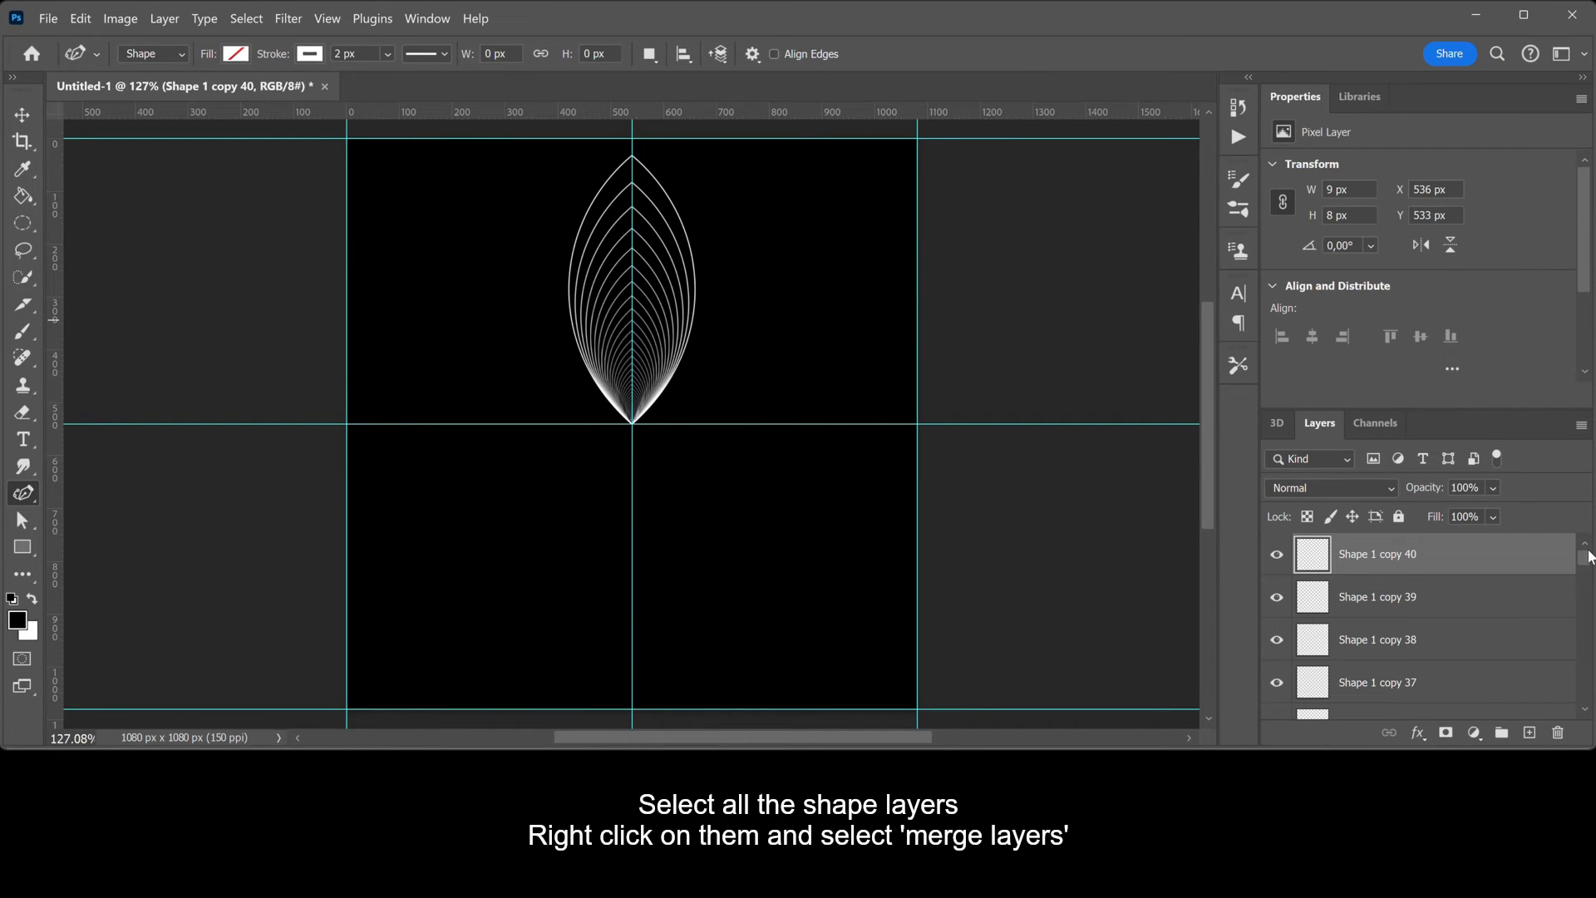
Merge all the petal outline layers, from the smallest copy down to the original, leaving the Background layer separate
{"action": "left_click_drag", "start_coordinate": [1585, 558], "coordinate": [1587, 710]}
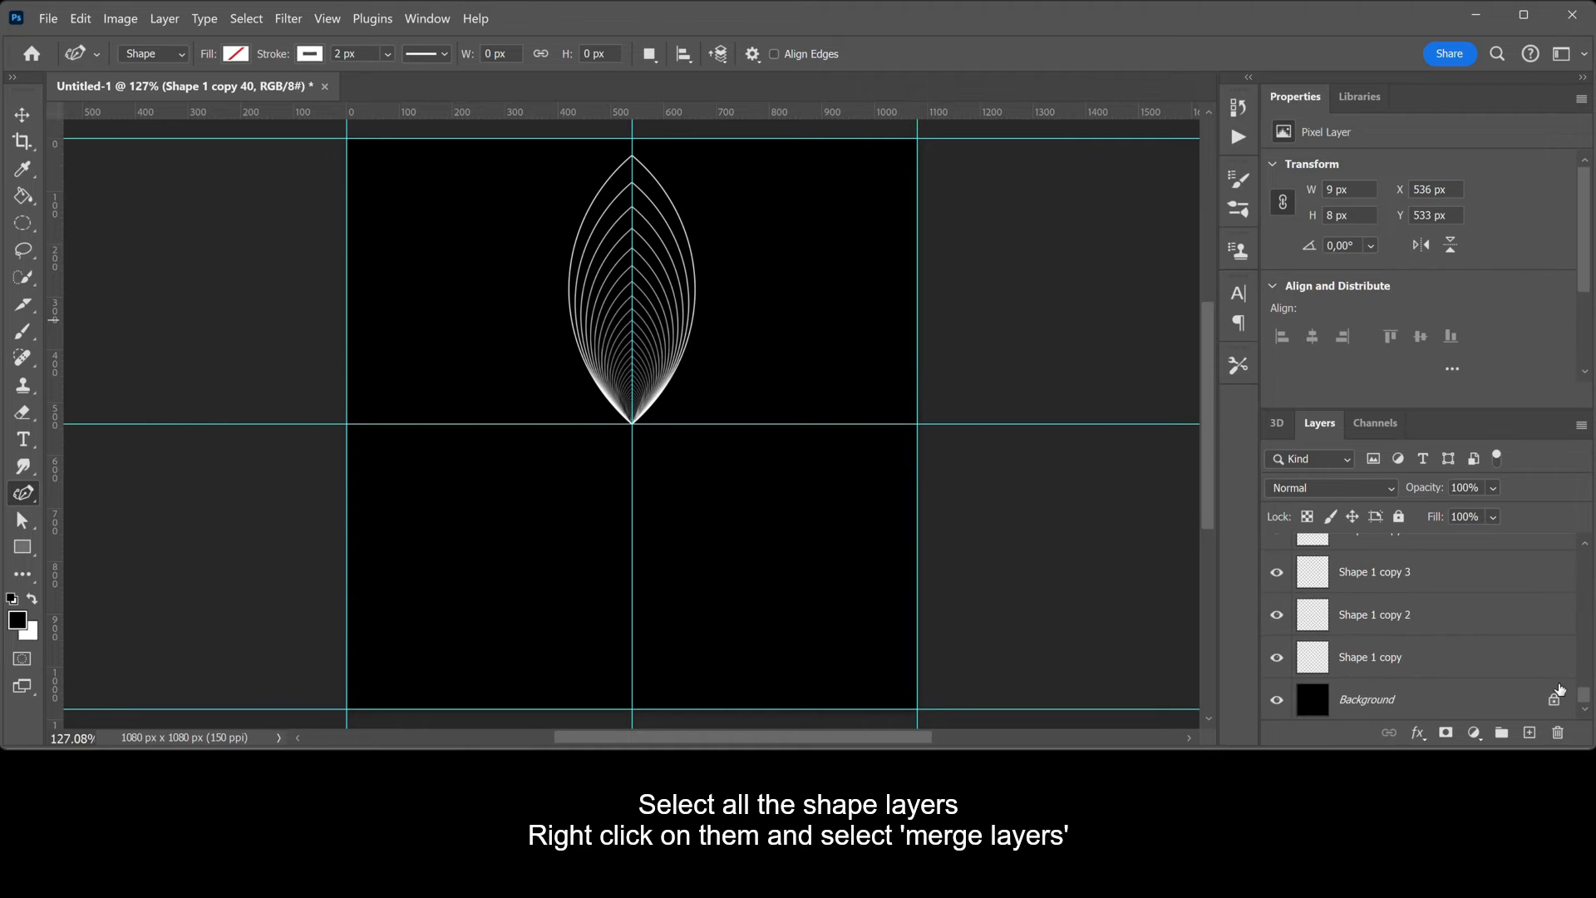
{"action": "left_click", "coordinate": [1540, 665], "text": "shift"}
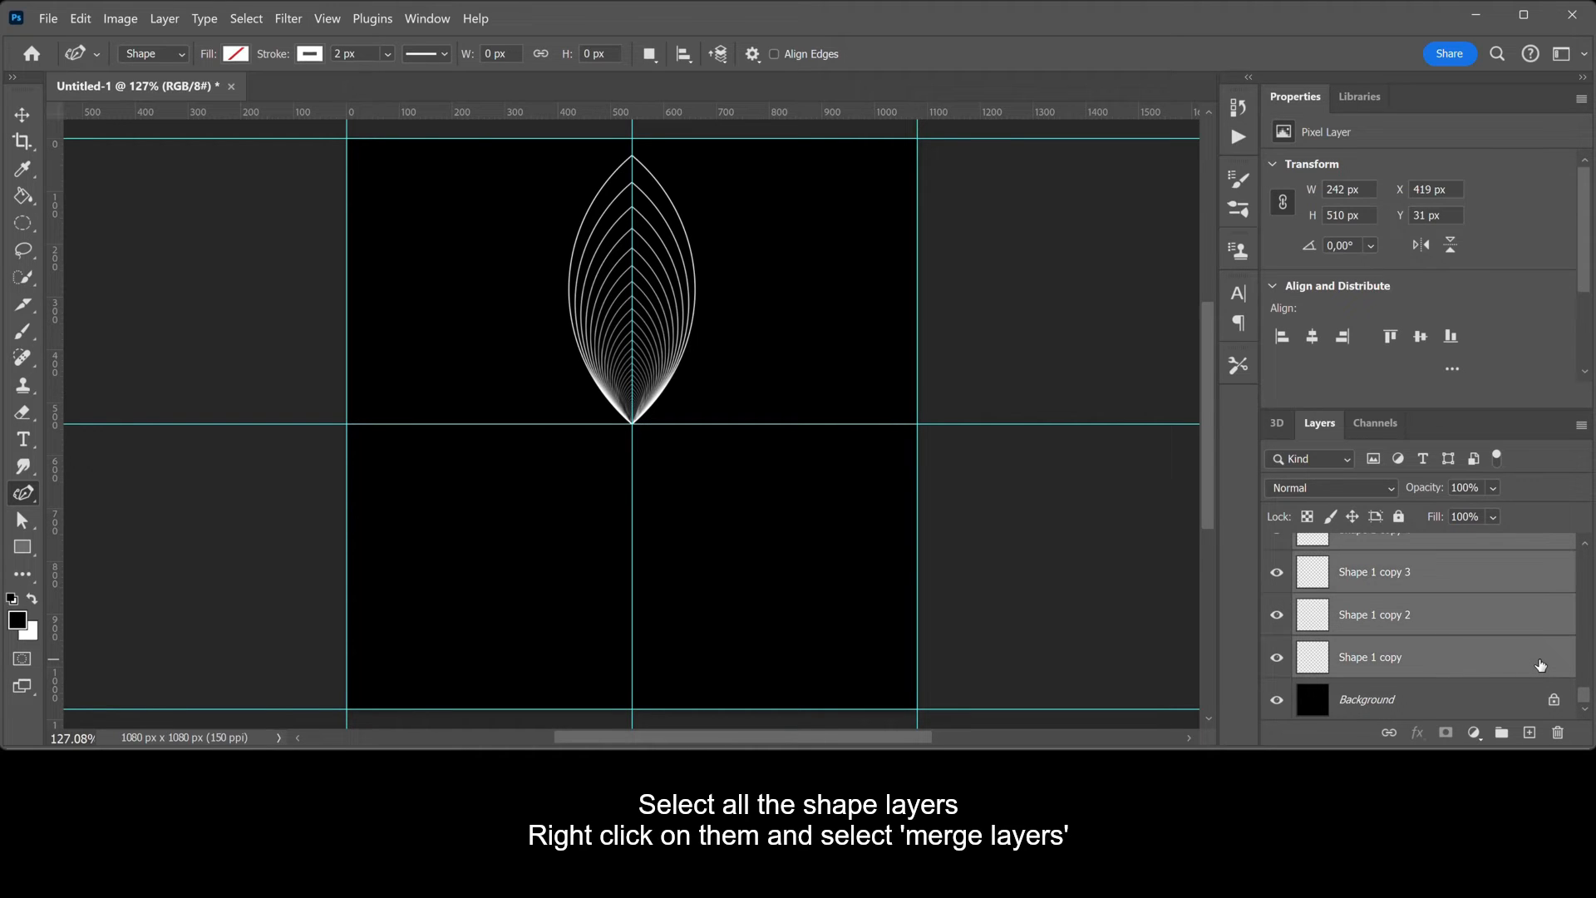
{"action": "right_click", "coordinate": [1540, 665]}
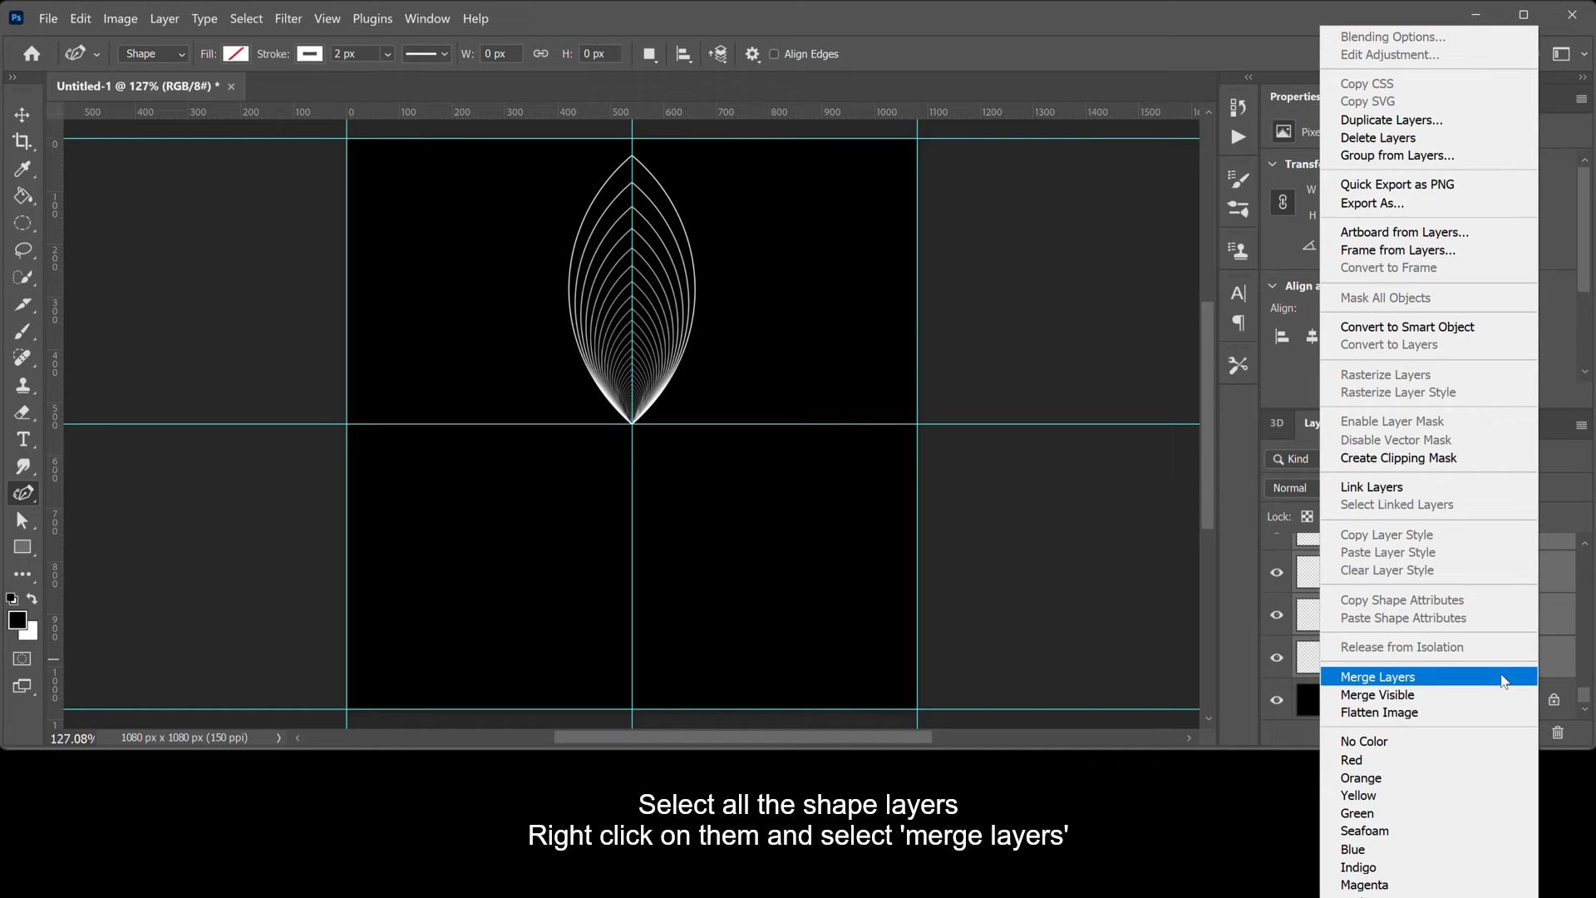
{"action": "left_click", "coordinate": [1501, 677]}
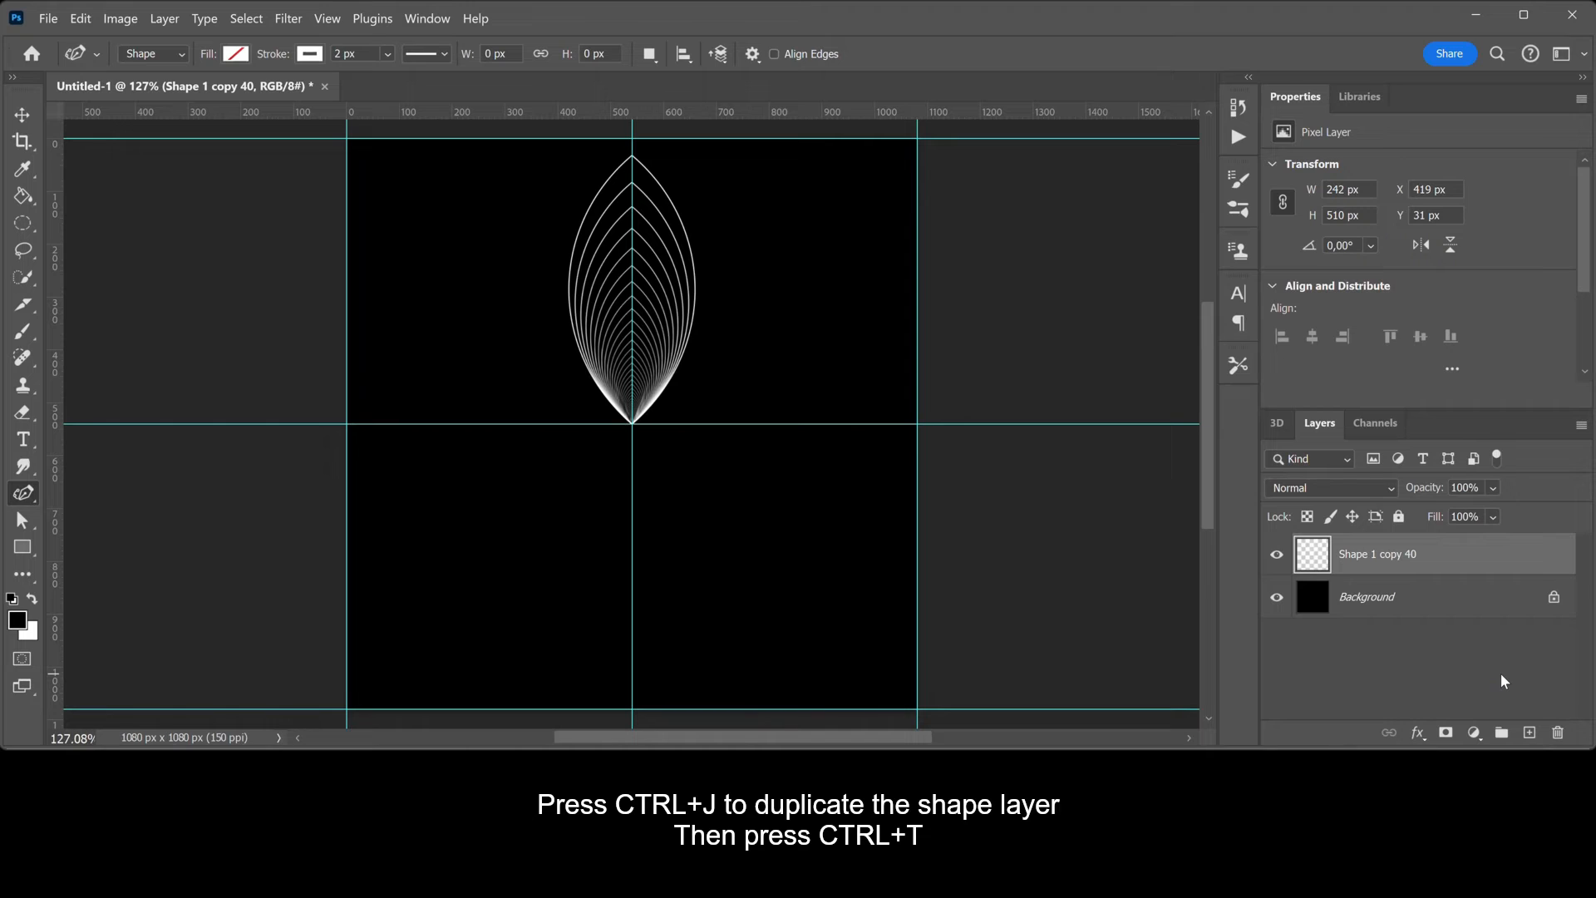
Duplicate the filled petal layer and rotate the copy 30° around a reference point placed at the canvas center
{"action": "key", "text": "ctrl+j"}
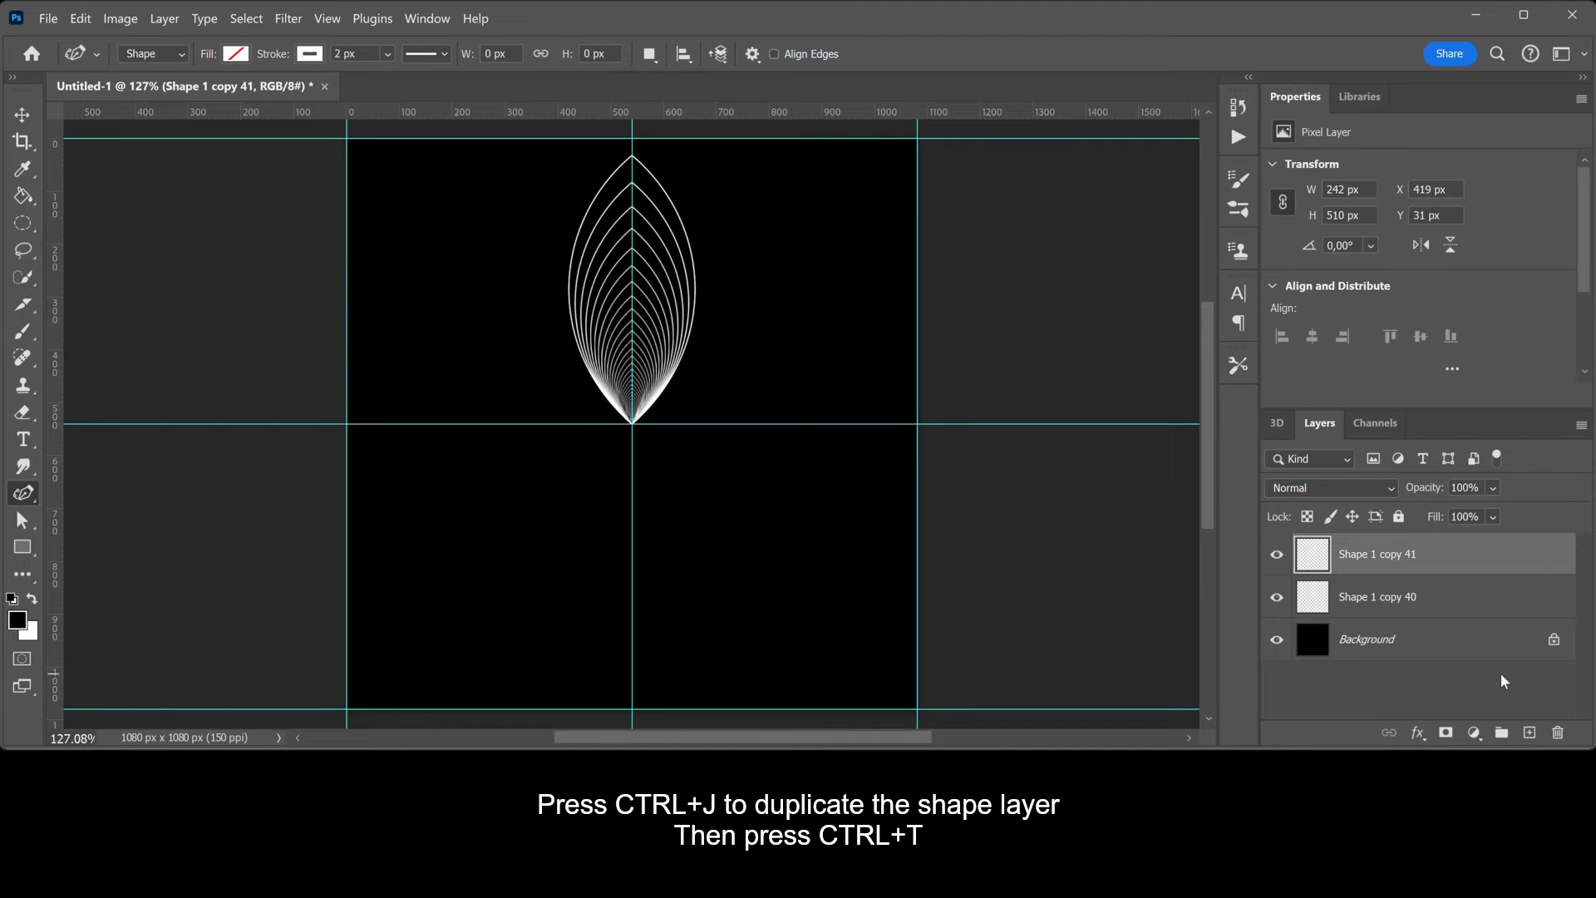
{"action": "key", "text": "ctrl+t"}
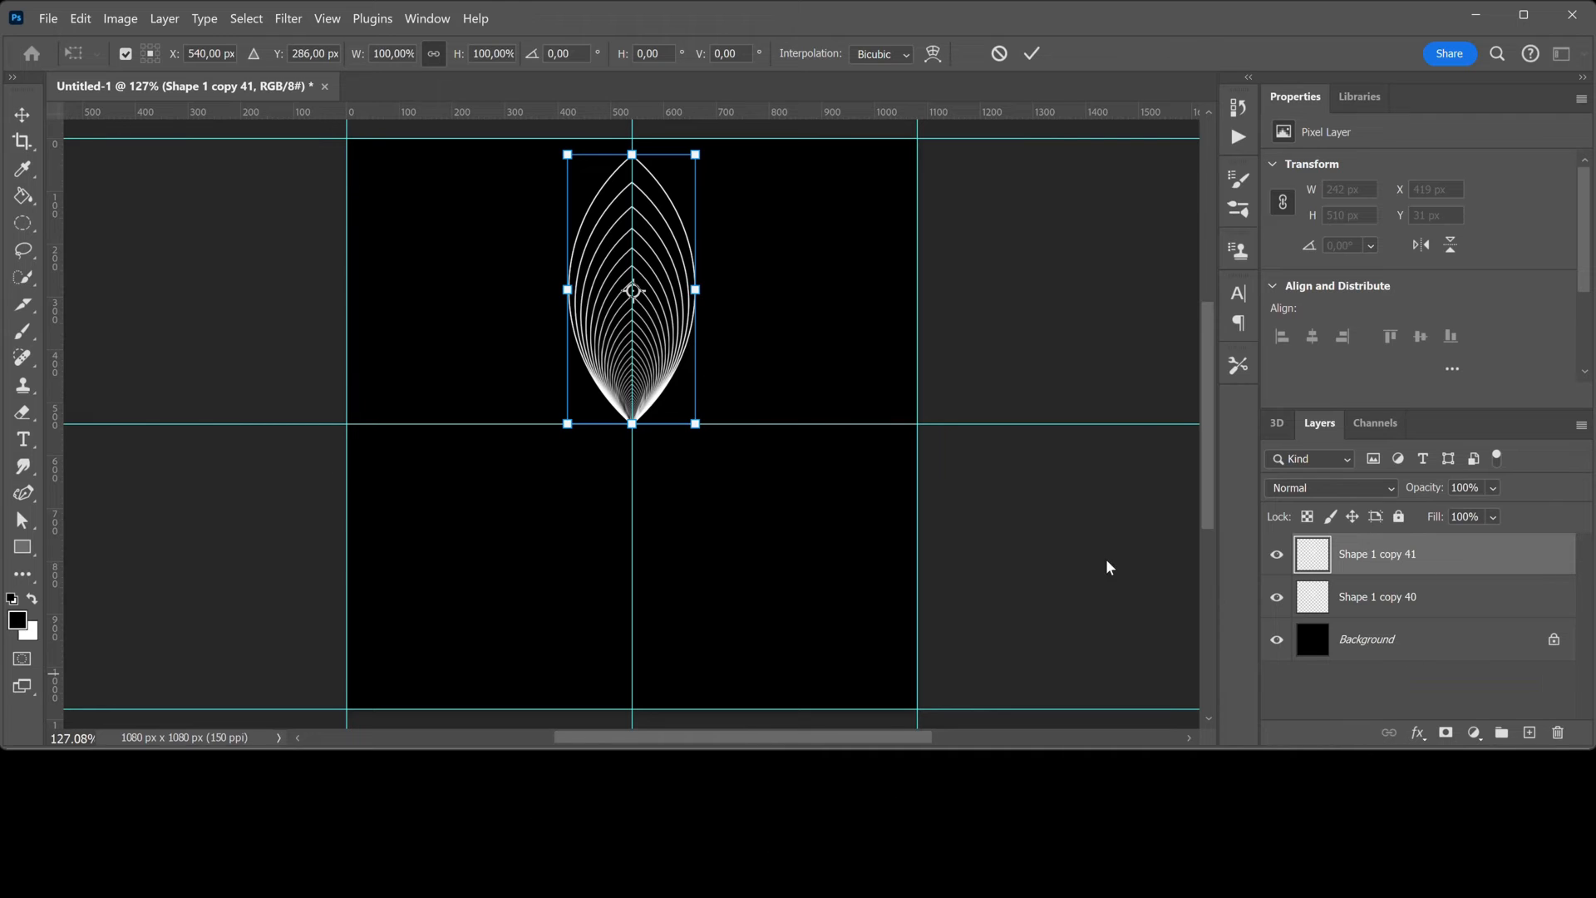
{"action": "left_click_drag", "start_coordinate": [631, 291], "coordinate": [632, 424]}
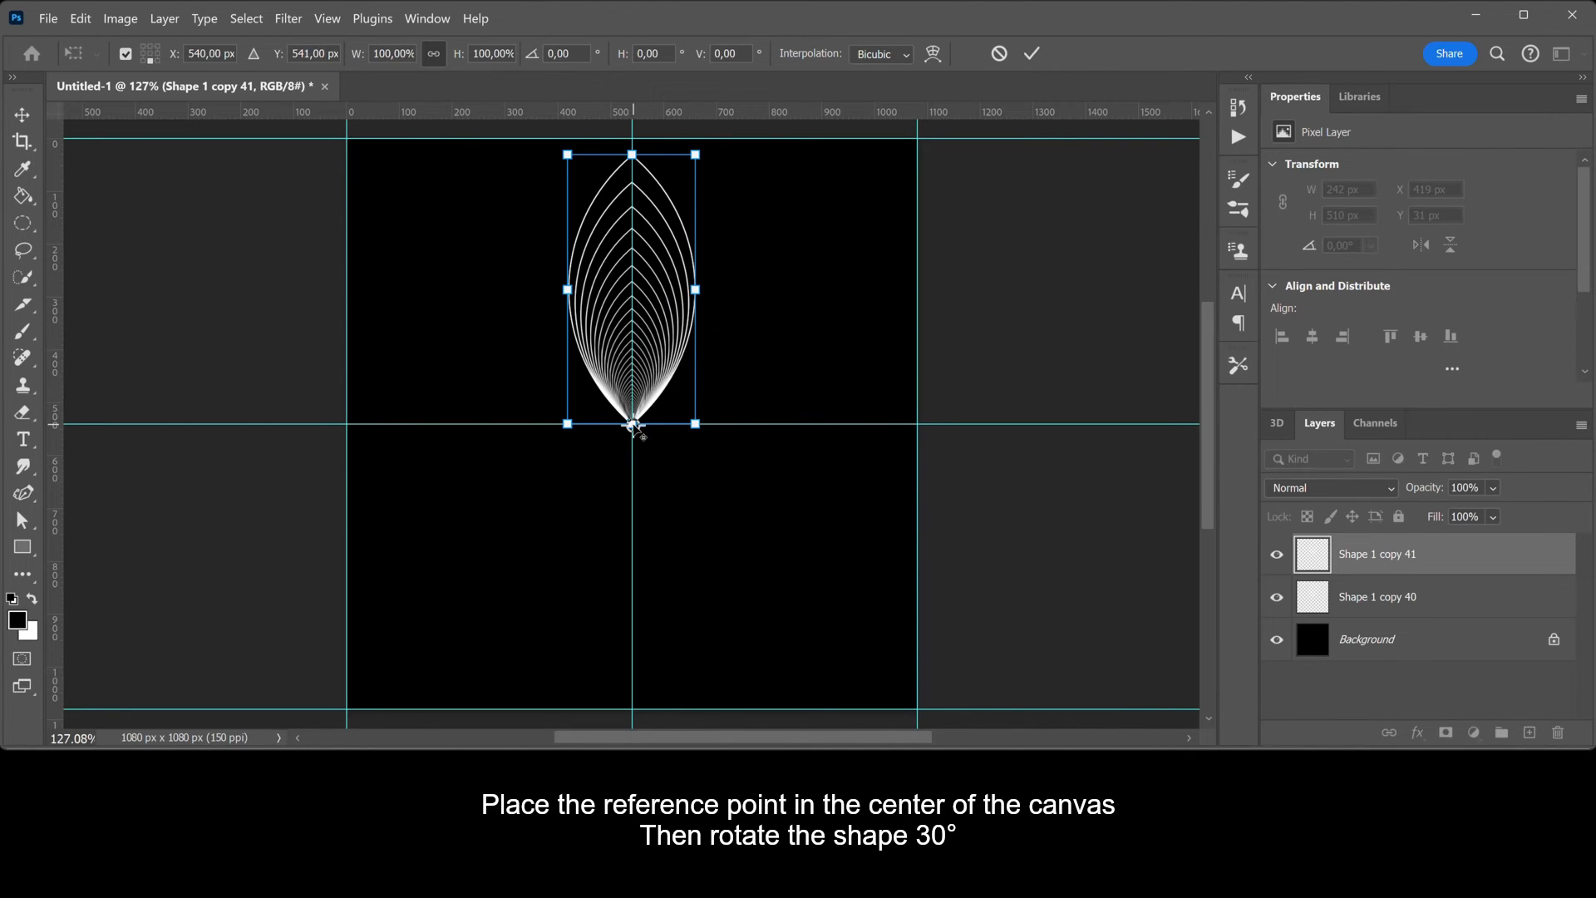
{"action": "left_click", "coordinate": [571, 51]}
{"action": "type", "text": "30"}
{"action": "key", "text": "Return"}
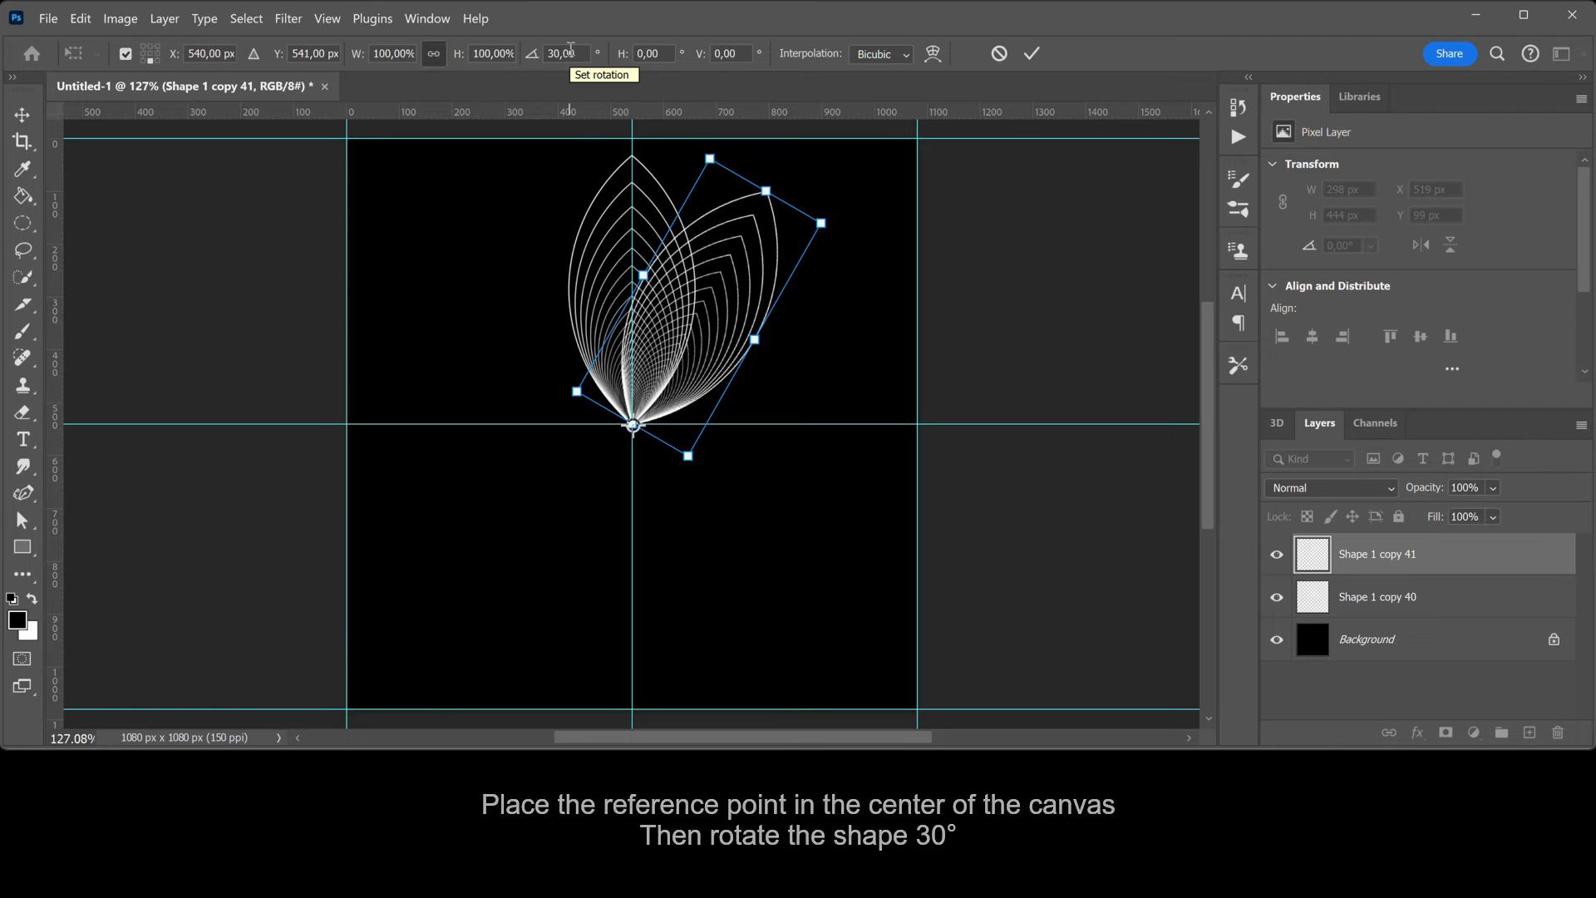
{"action": "left_click", "coordinate": [1031, 54]}
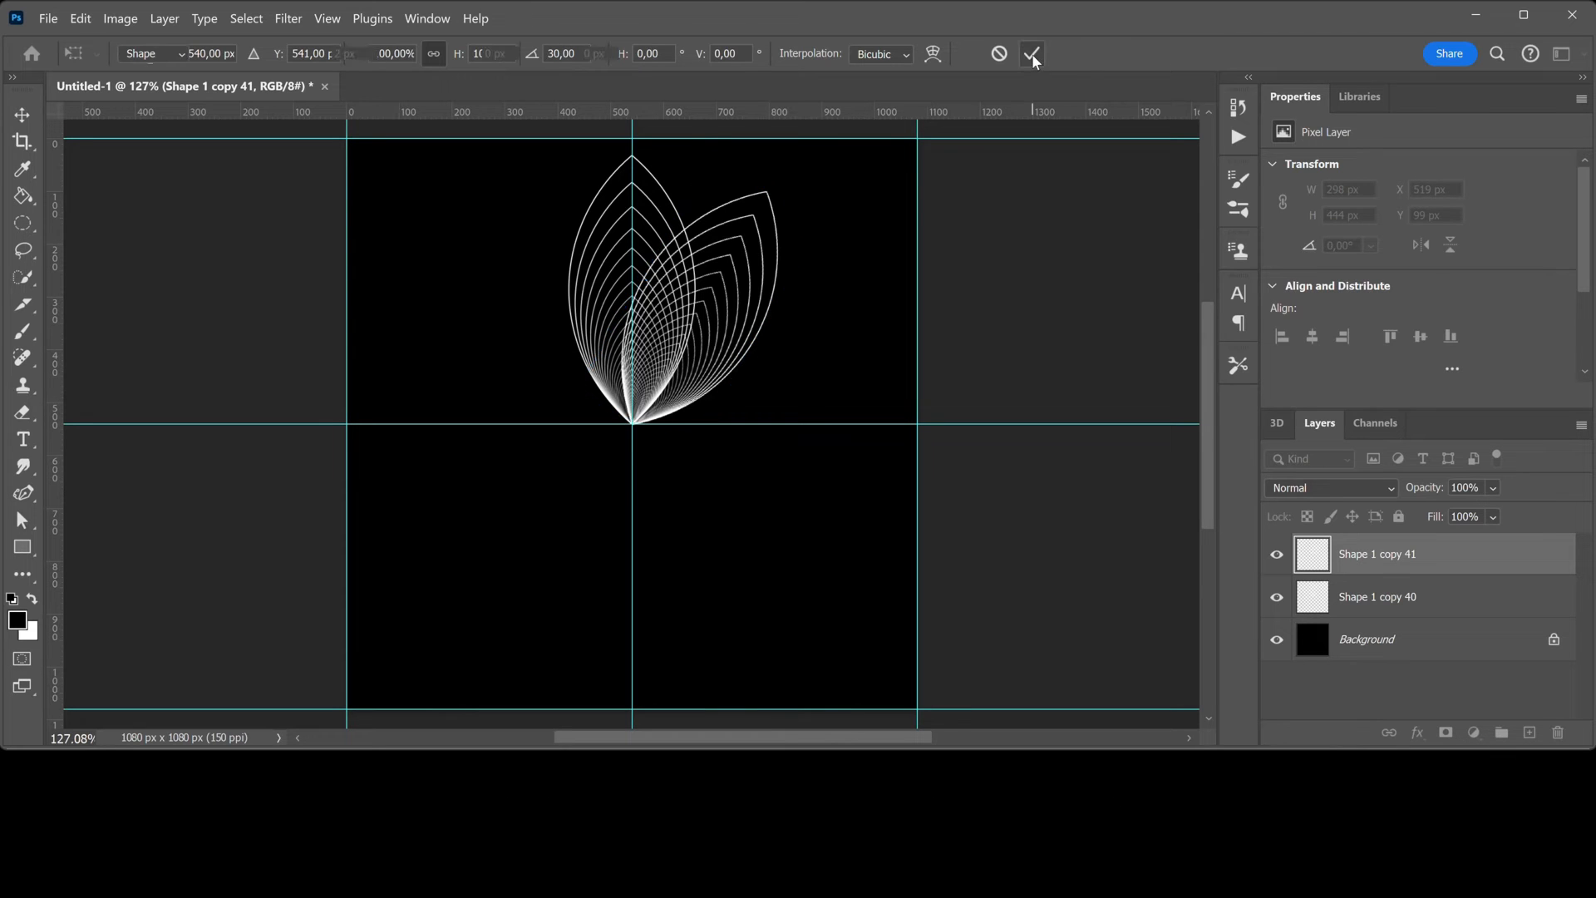
Repeat the 30° rotation on ten successive new copies to complete the twelve-petal flower
{"action": "key", "text": "ctrl+alt+shift+t"}
{"action": "key", "text": "ctrl+alt+shift+t"}
{"action": "key", "text": "ctrl+alt+shift+t"}
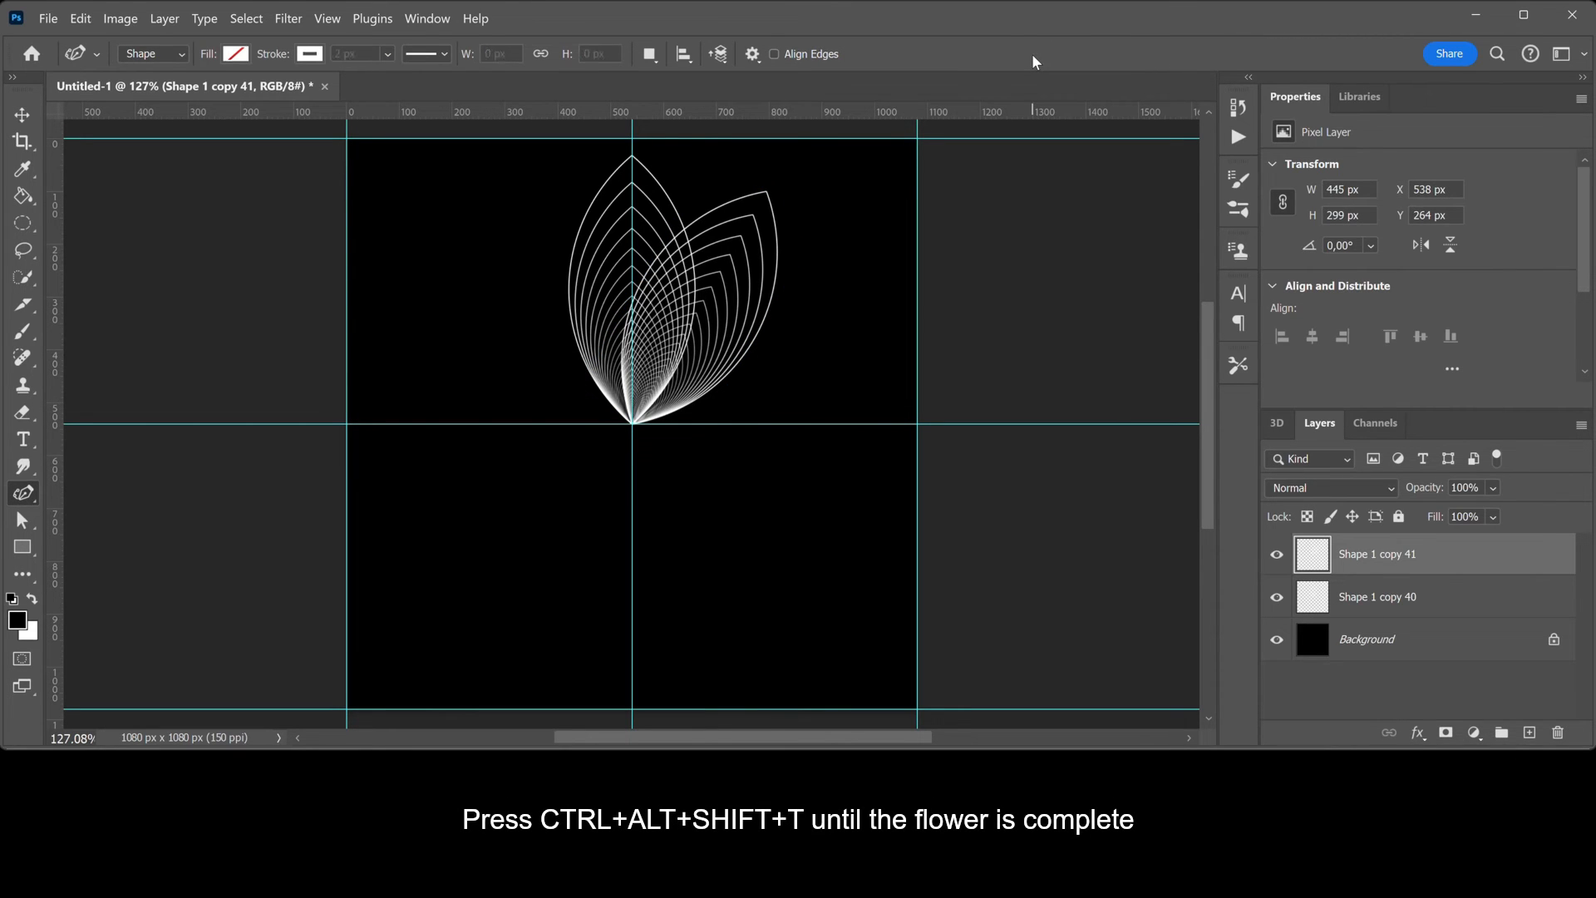
{"action": "key", "text": "ctrl+alt+shift+t"}
{"action": "key", "text": "ctrl+alt+shift+t"}
{"action": "key", "text": "ctrl+alt+shift+t"}
{"action": "key", "text": "ctrl+alt+shift+t"}
{"action": "key", "text": "ctrl+alt+shift+t"}
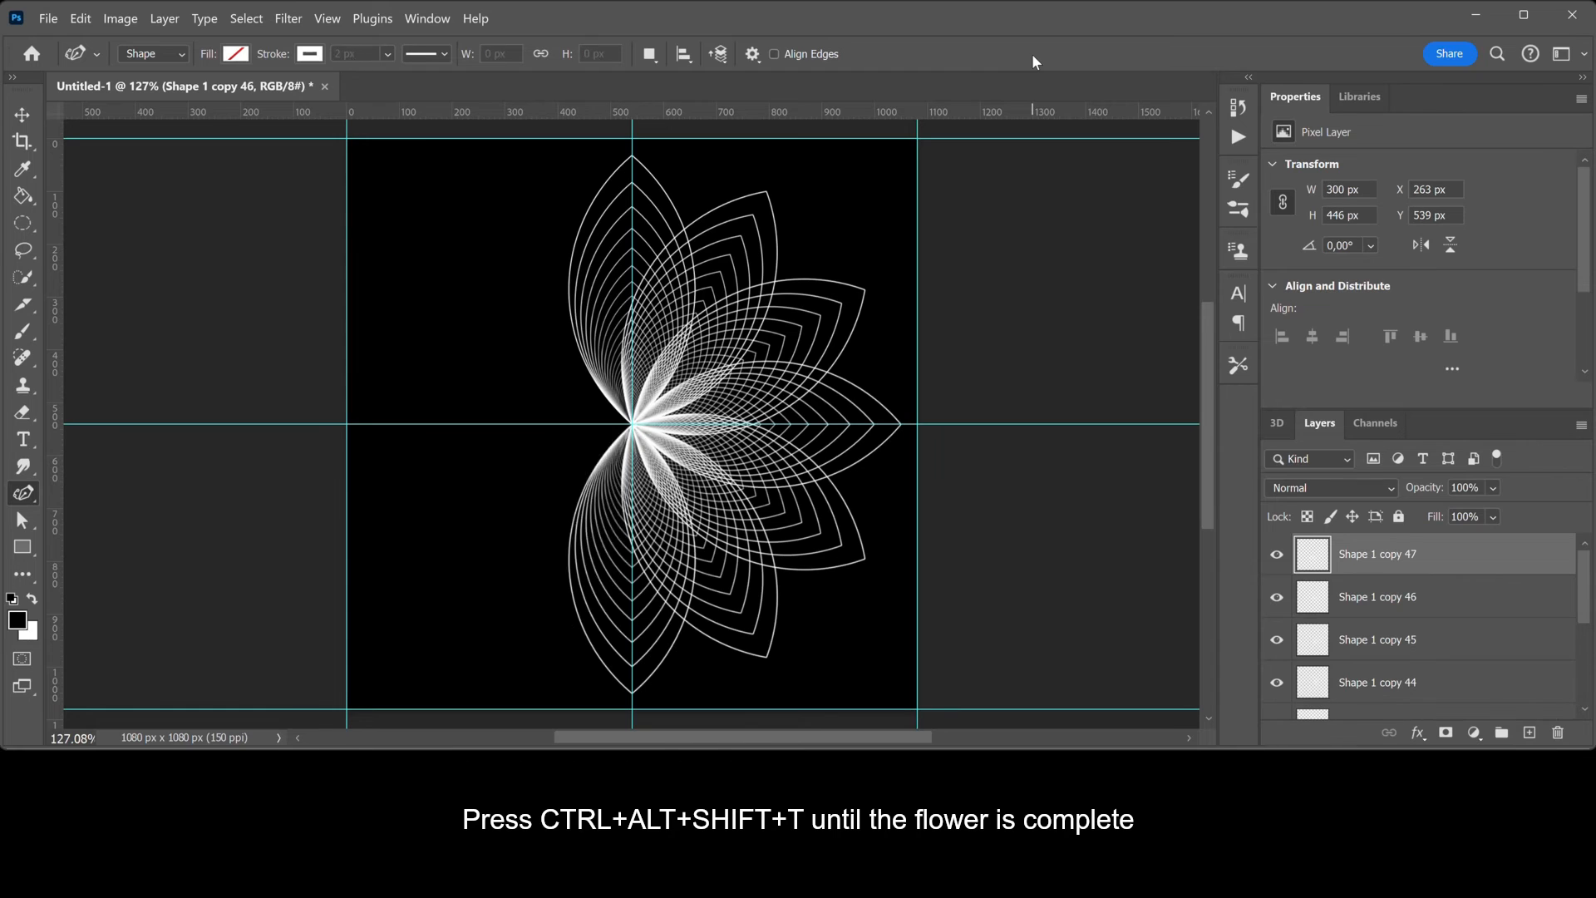
{"action": "key", "text": "ctrl+alt+shift+t"}
{"action": "key", "text": "ctrl+alt+shift+t"}
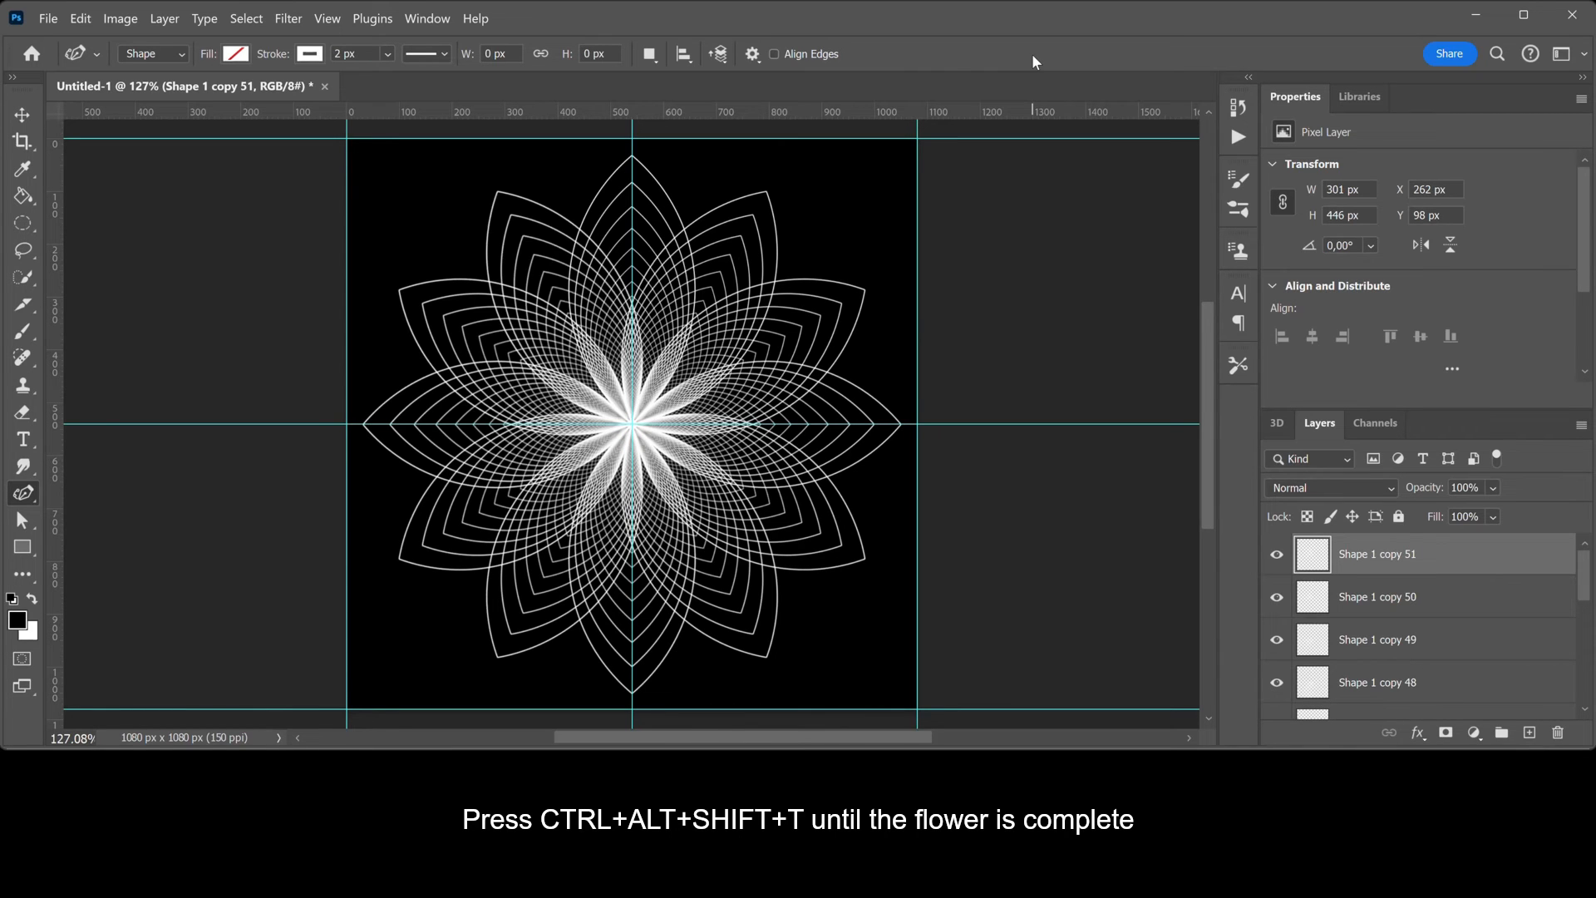
Hide the guides and merge all twelve petal layers into one, leaving the Background layer separate
{"action": "key", "text": "ctrl+semicolon"}
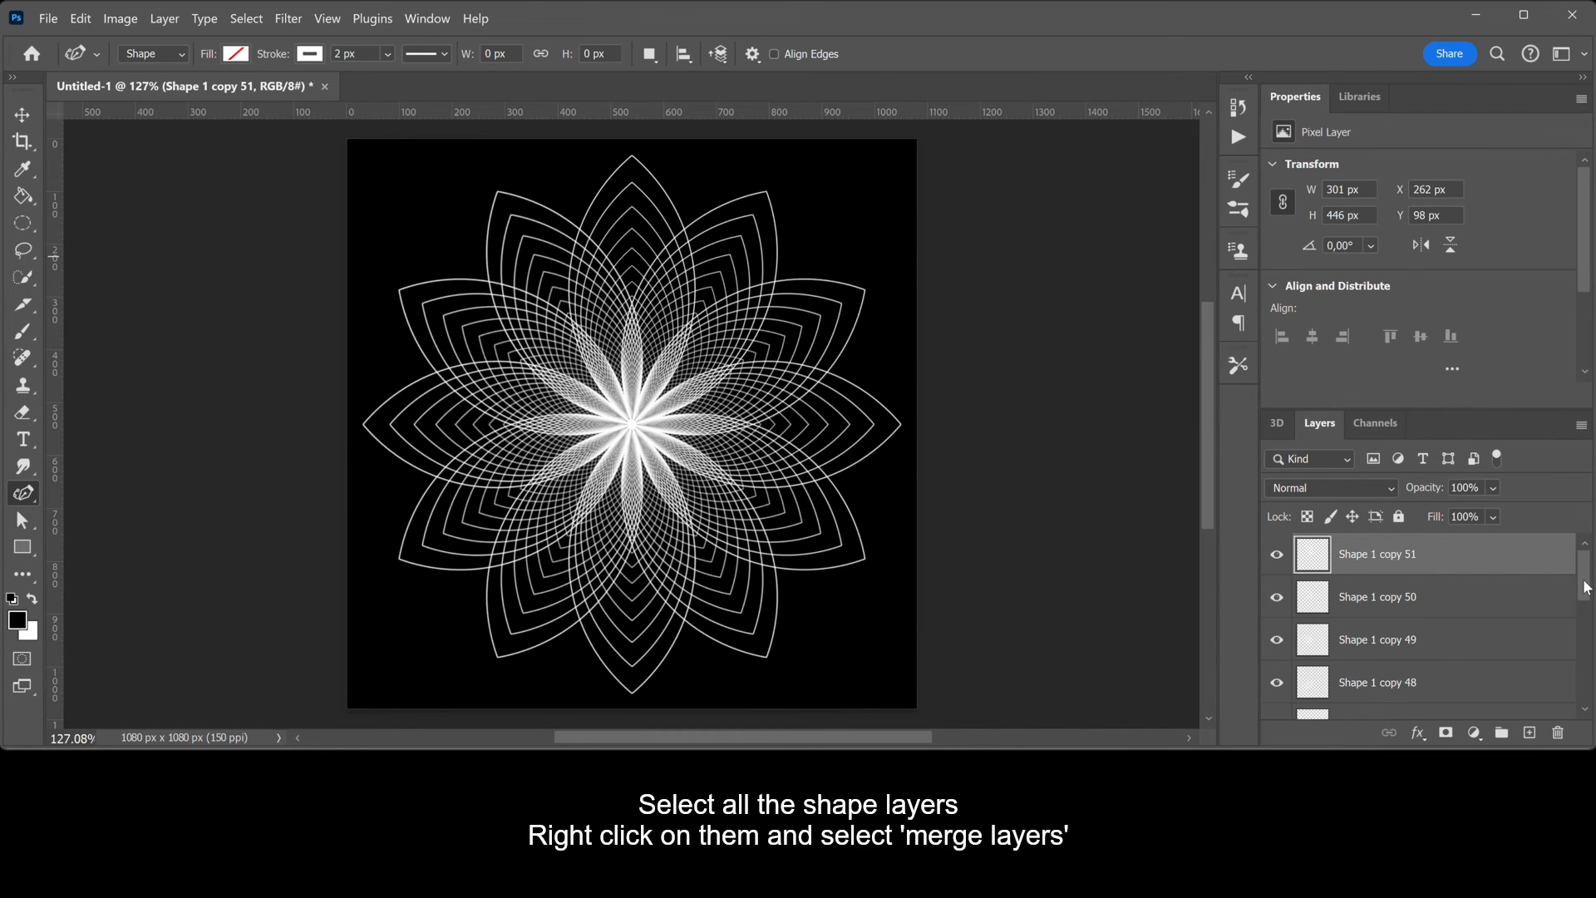
{"action": "left_click_drag", "start_coordinate": [1584, 589], "coordinate": [1586, 698]}
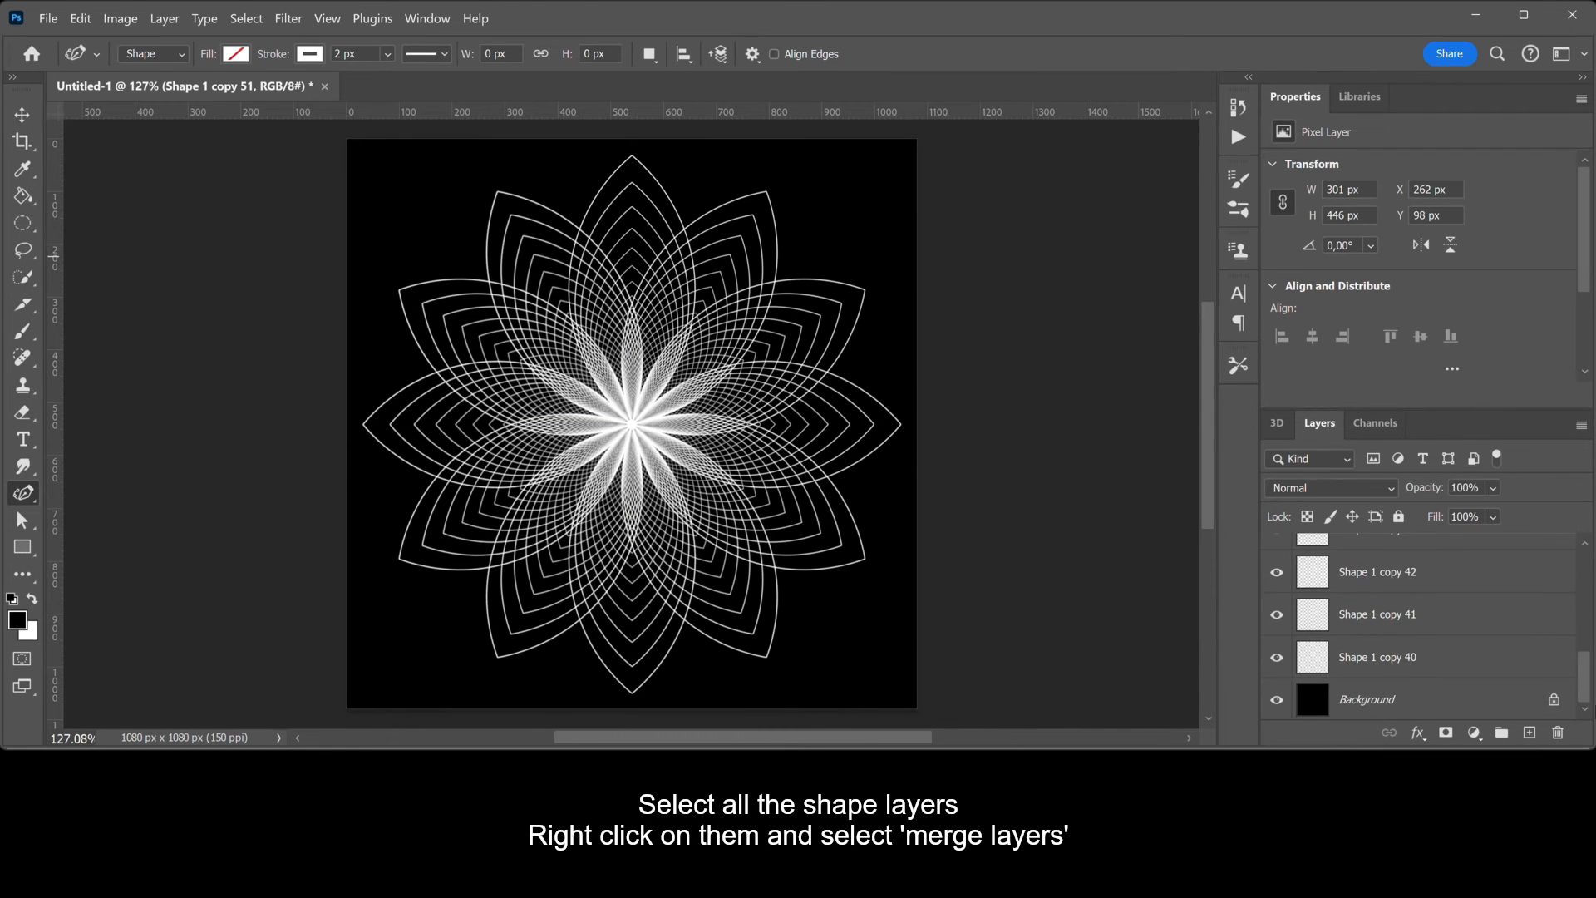
{"action": "left_click", "coordinate": [1544, 659], "text": "shift"}
{"action": "right_click", "coordinate": [1545, 659]}
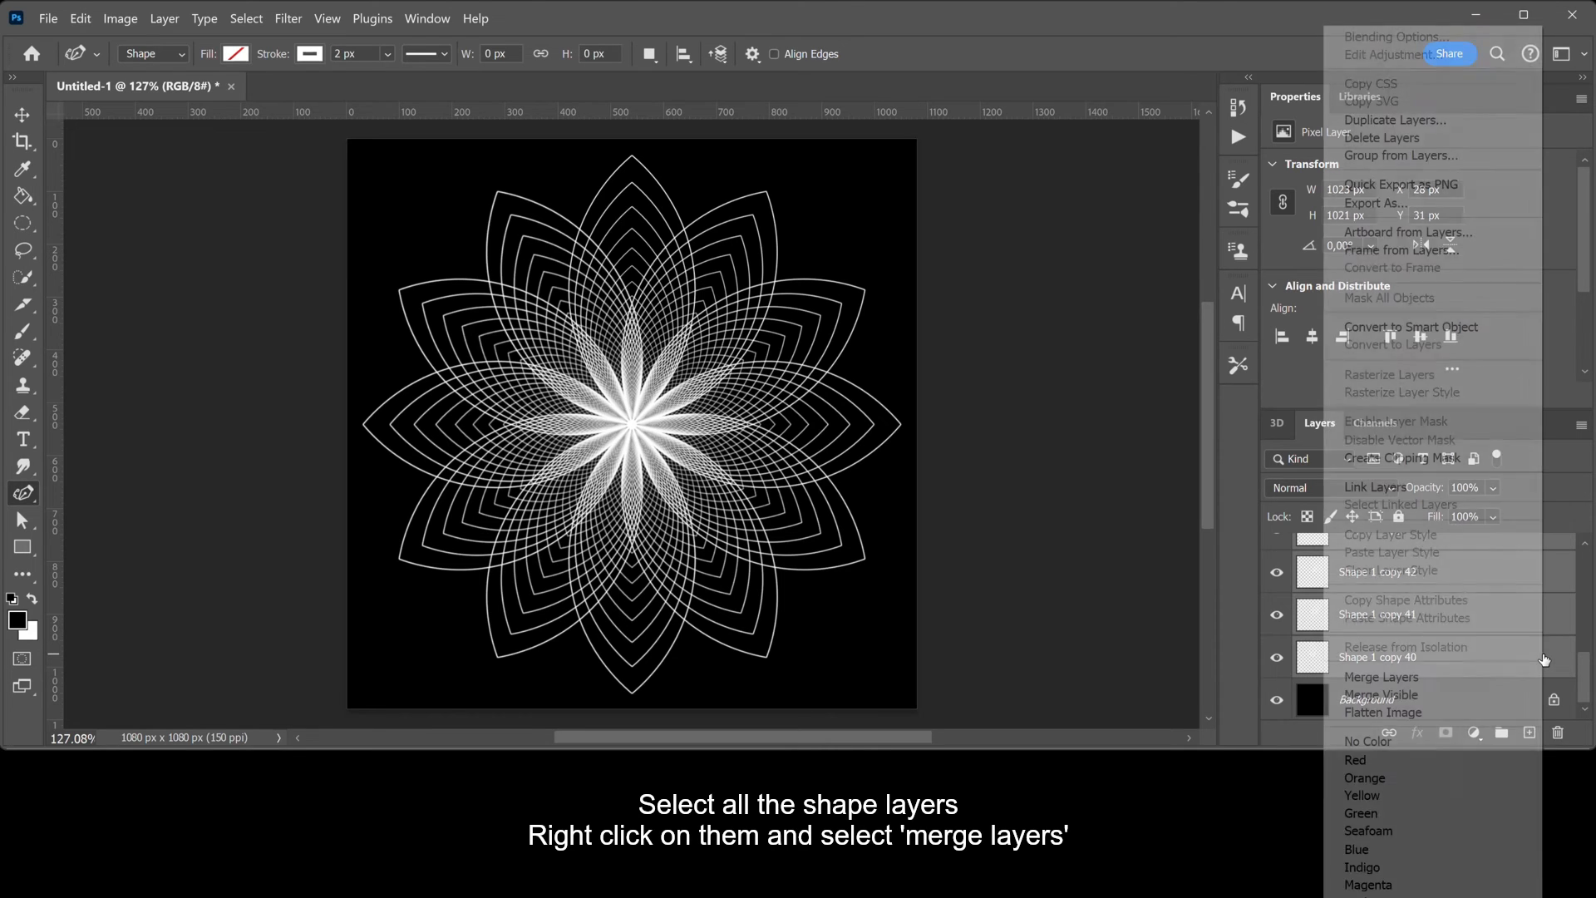
{"action": "left_click", "coordinate": [1511, 683]}
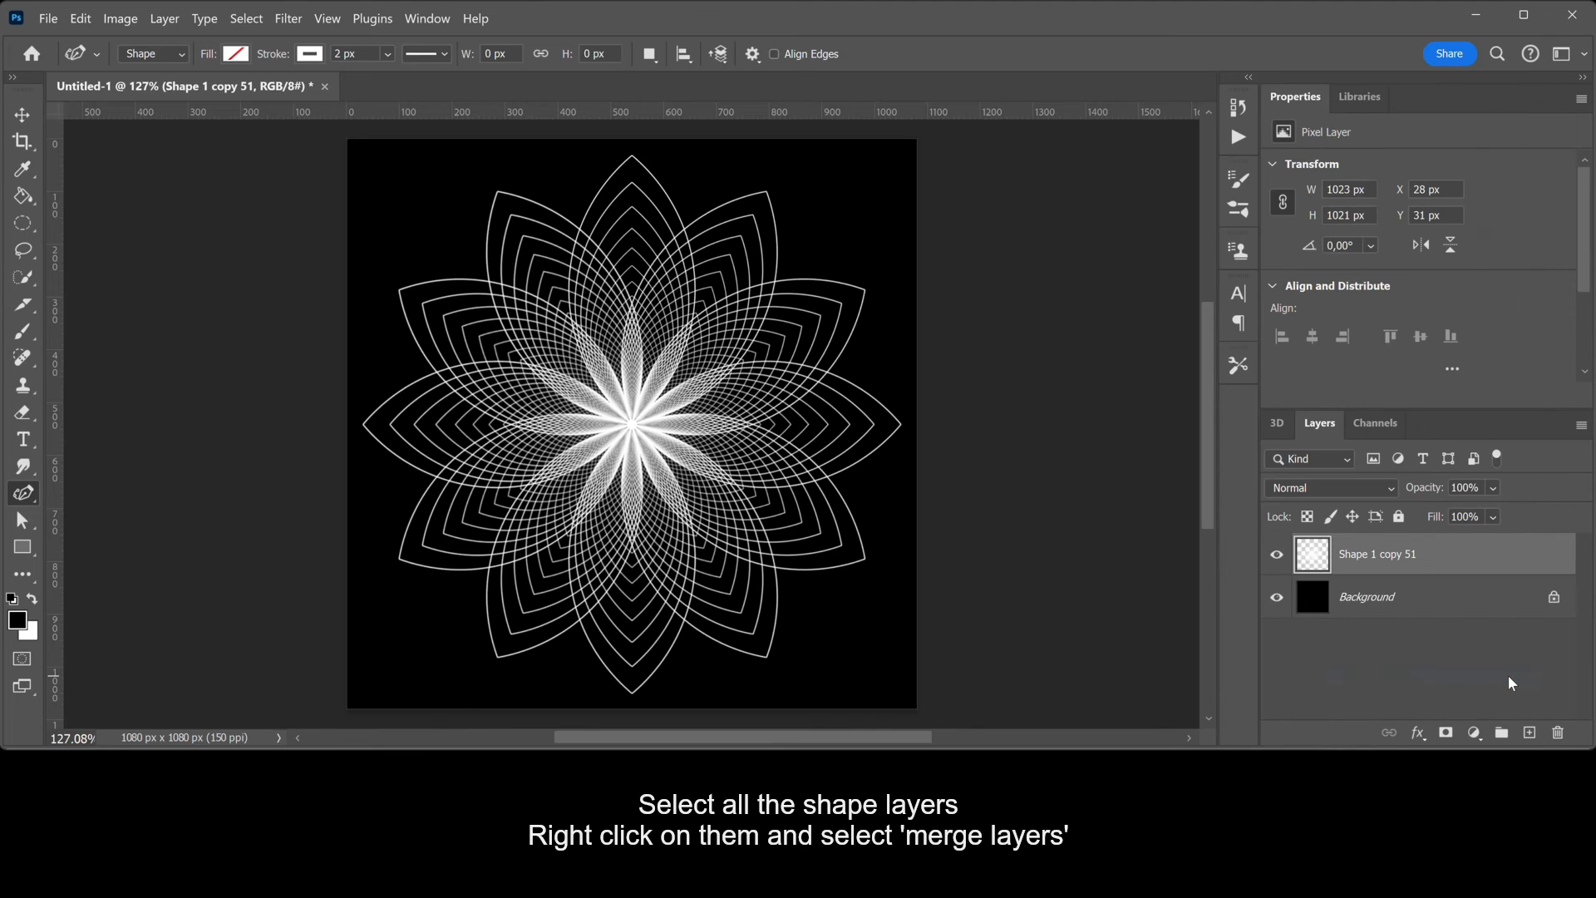
Apply a Radial Gradient Overlay to the flower with the multicolor green-to-pink gradient, Normal blend mode, 100% opacity, 90° angle and 100% scale
{"action": "left_click", "coordinate": [1418, 732]}
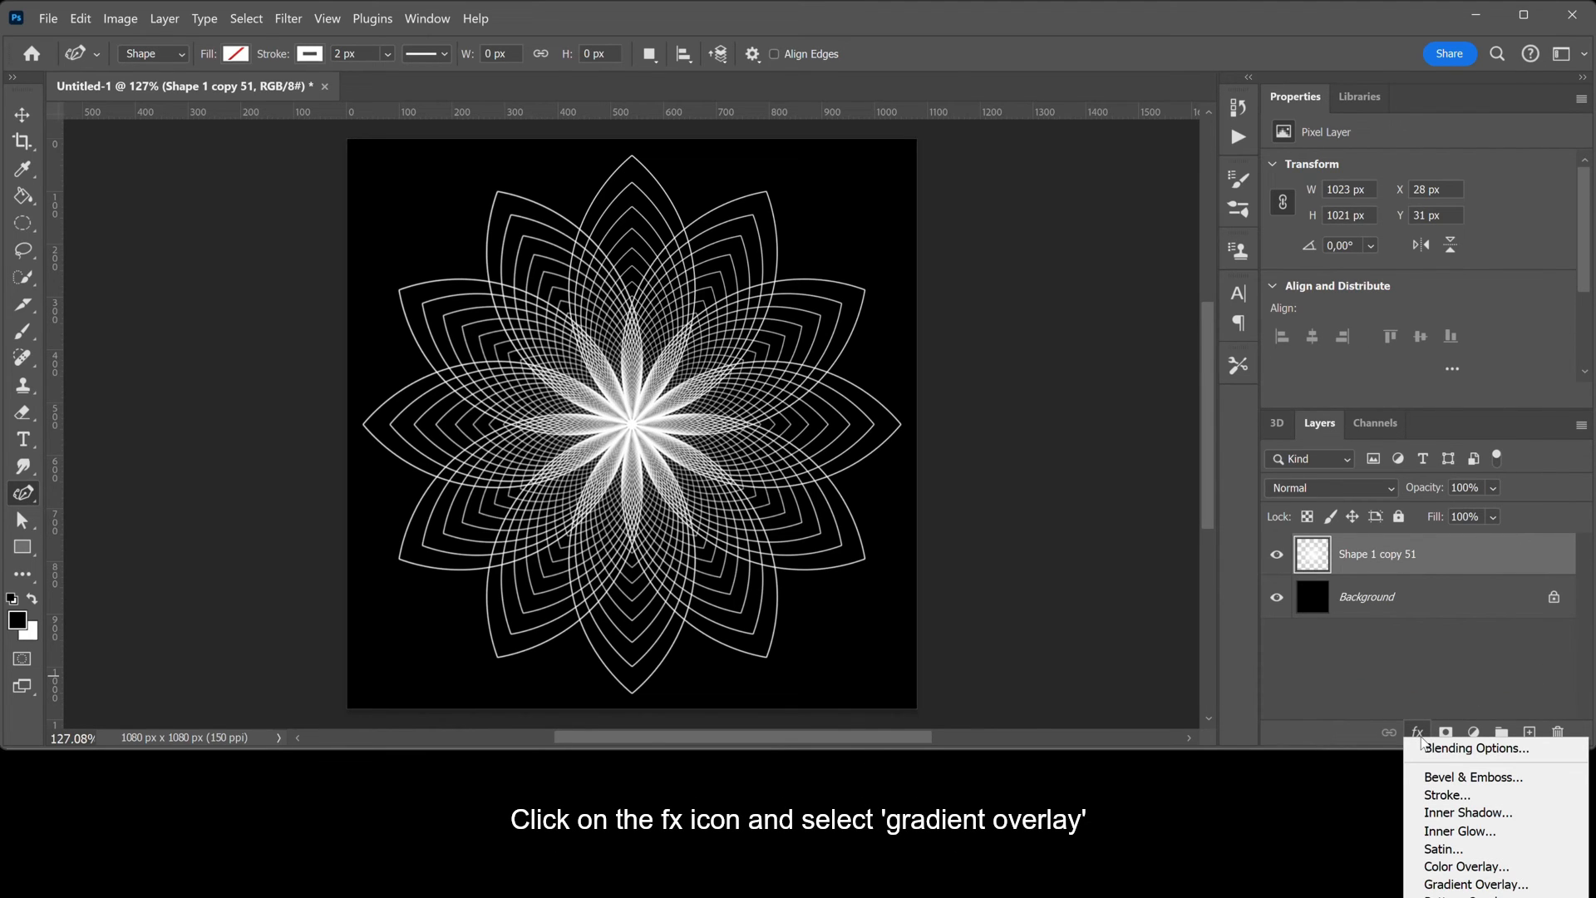
{"action": "left_click", "coordinate": [1424, 885]}
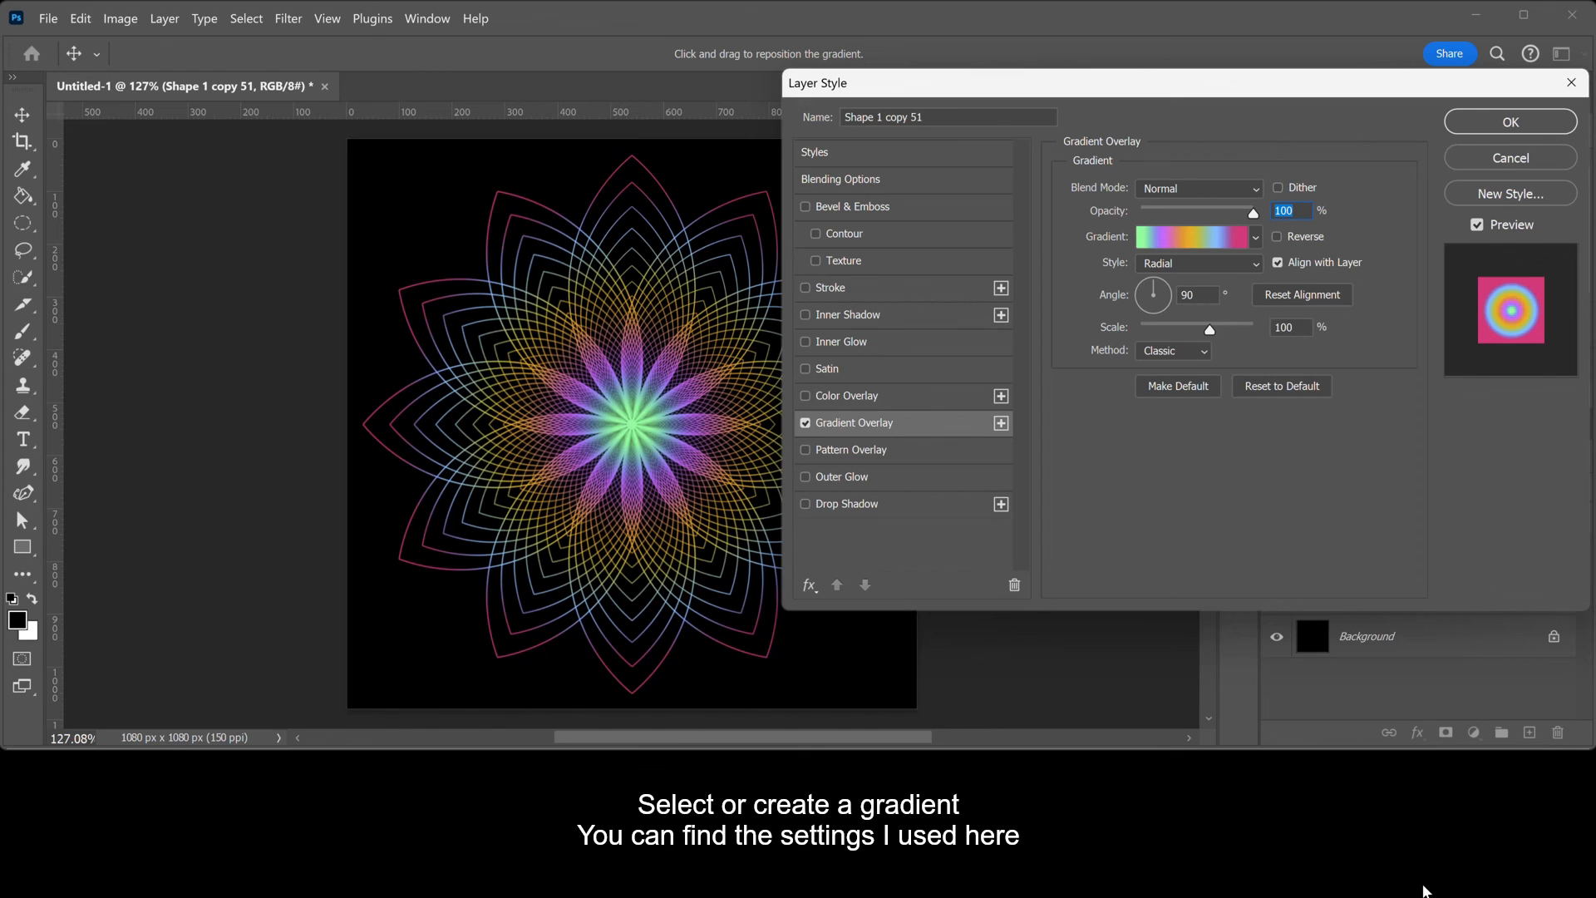
{"action": "left_click", "coordinate": [1503, 133]}
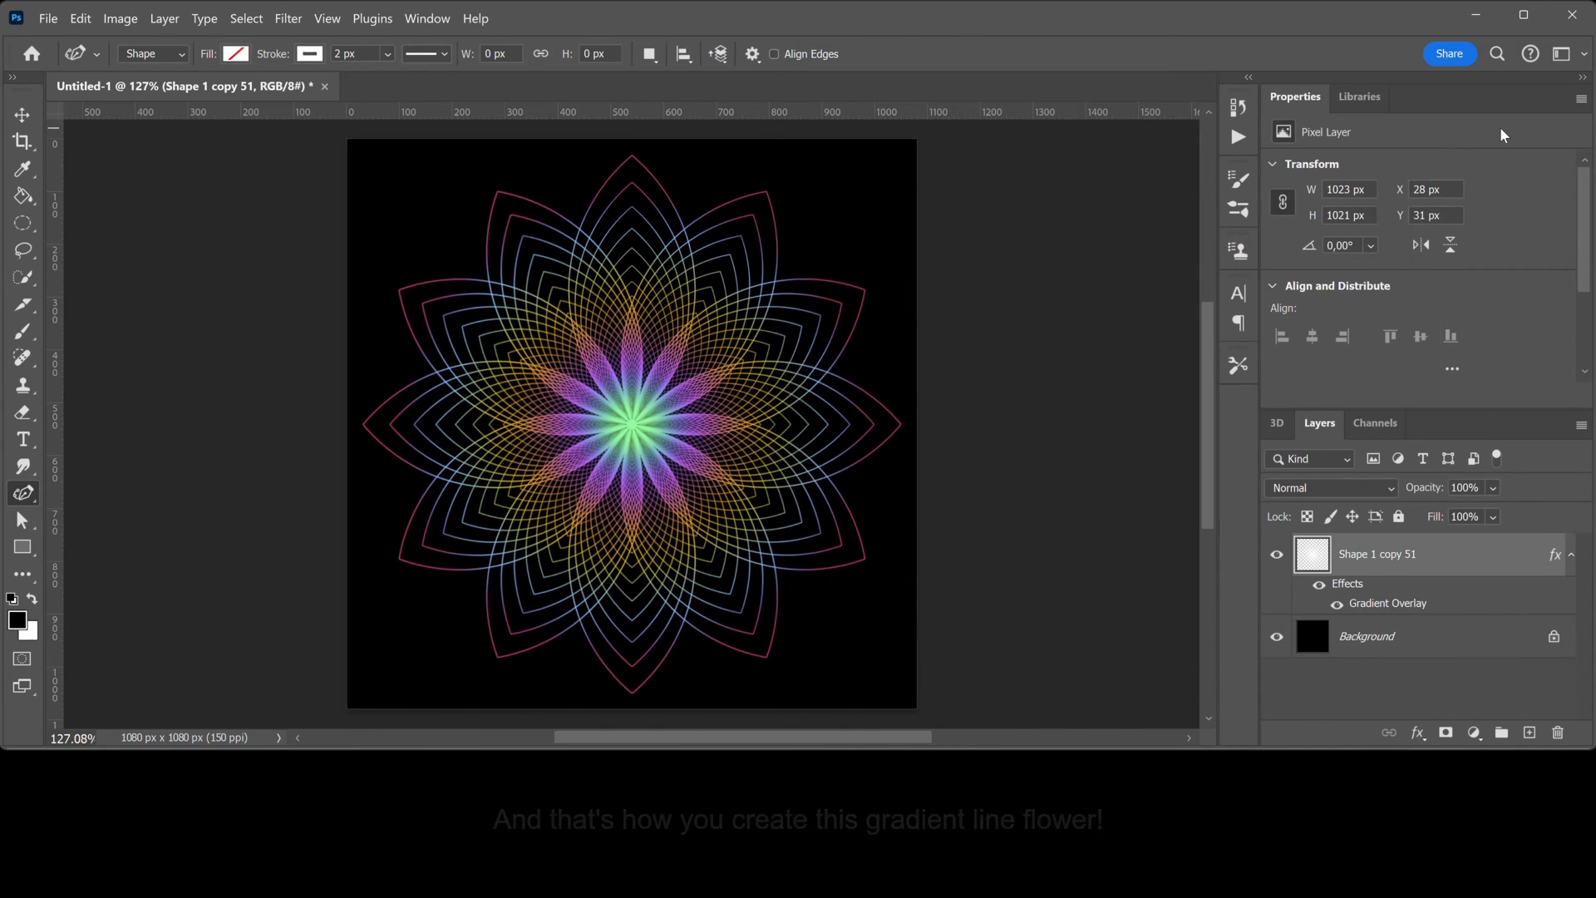